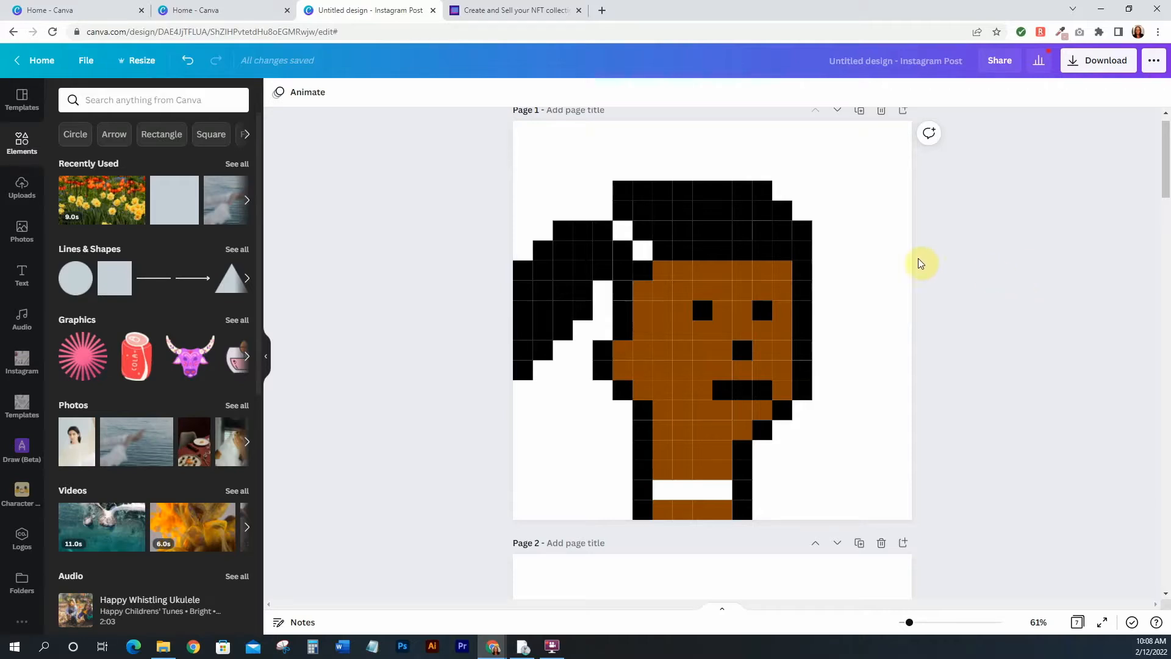
# Scroll through all seven design pages to review the pixel-art character and layer pages
pyautogui.scroll(-8, 781, 351)
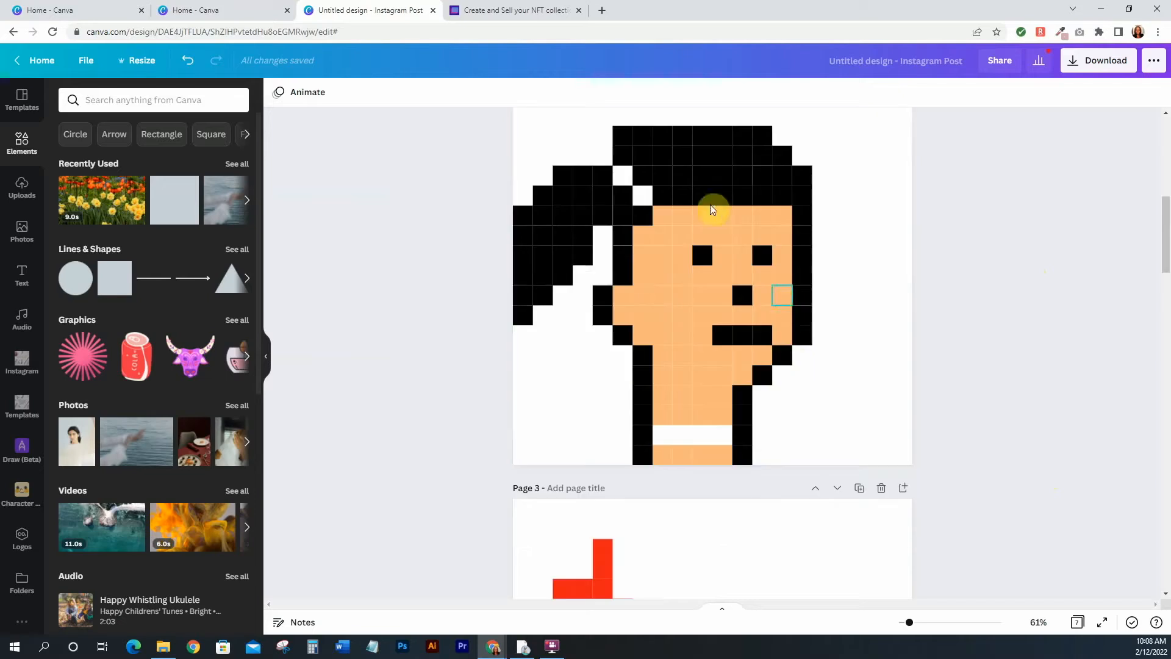
pyautogui.scroll(-4, 957, 319)
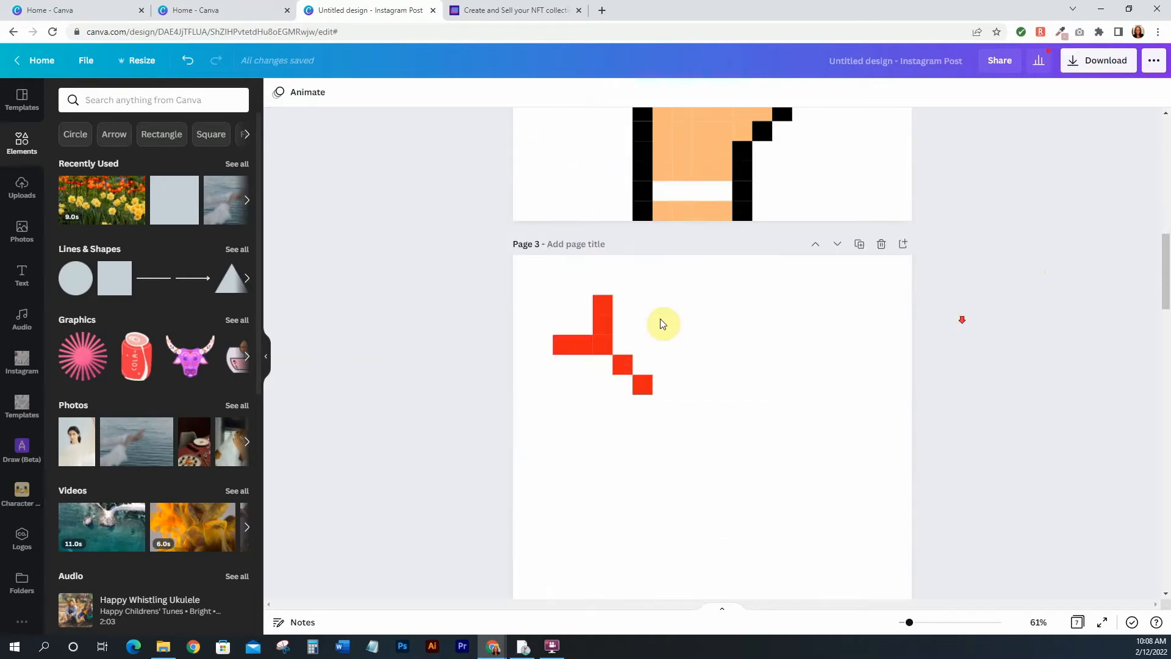
pyautogui.scroll(5, 635, 342)
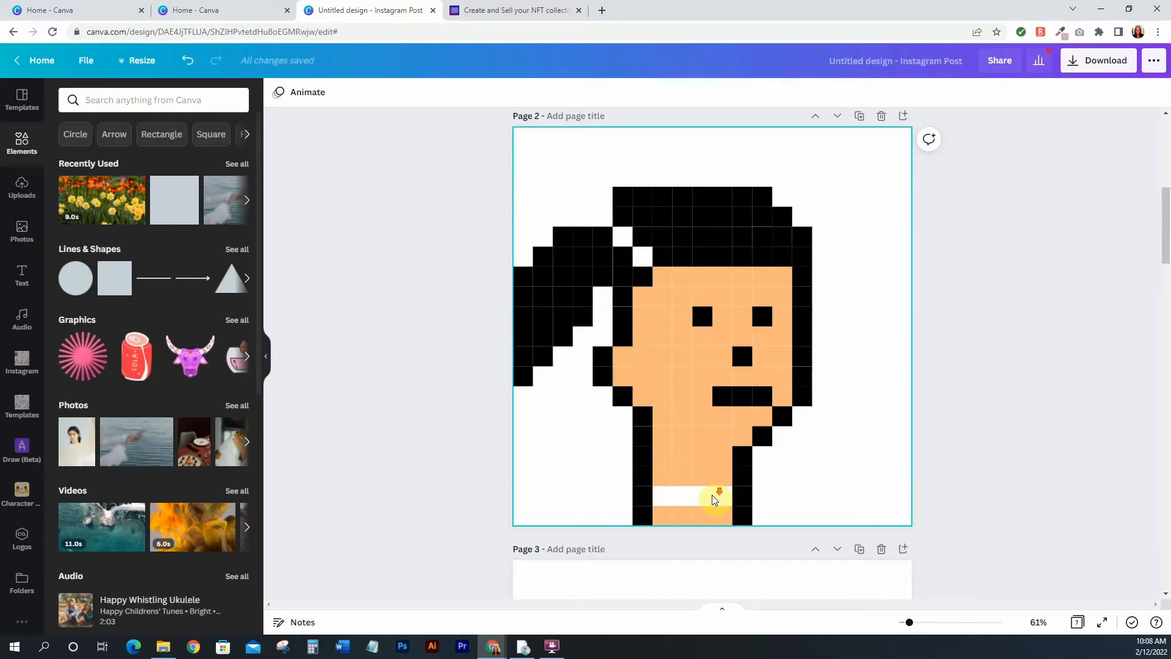
pyautogui.scroll(-12, 715, 499)
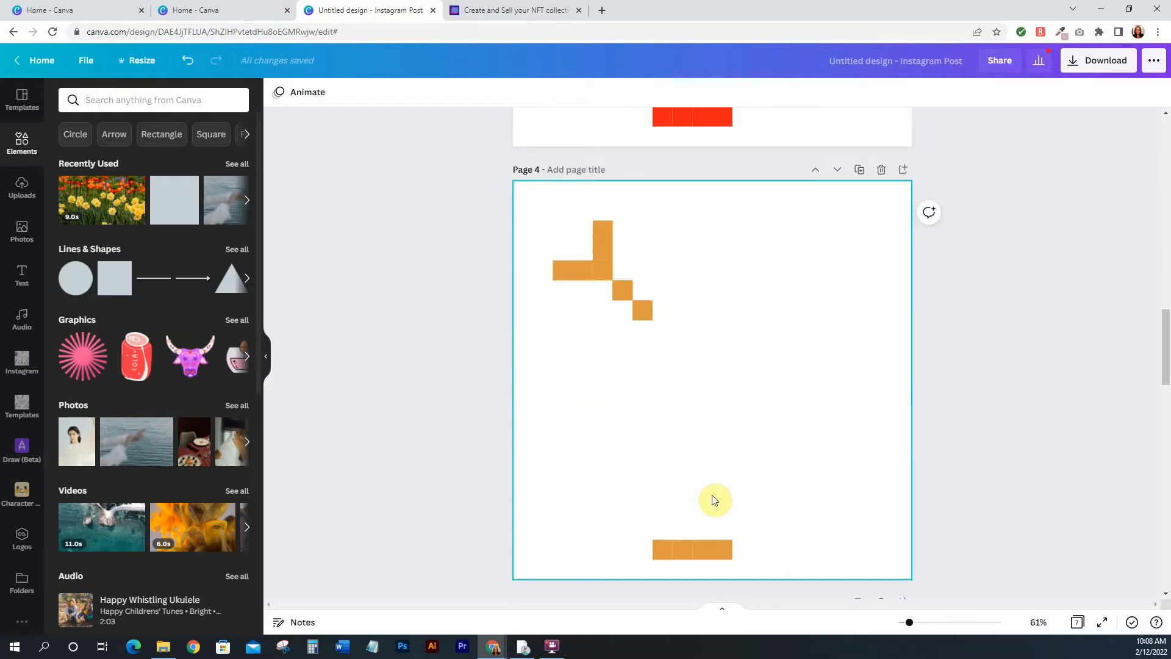
pyautogui.scroll(10, 713, 499)
pyautogui.scroll(-10, 702, 470)
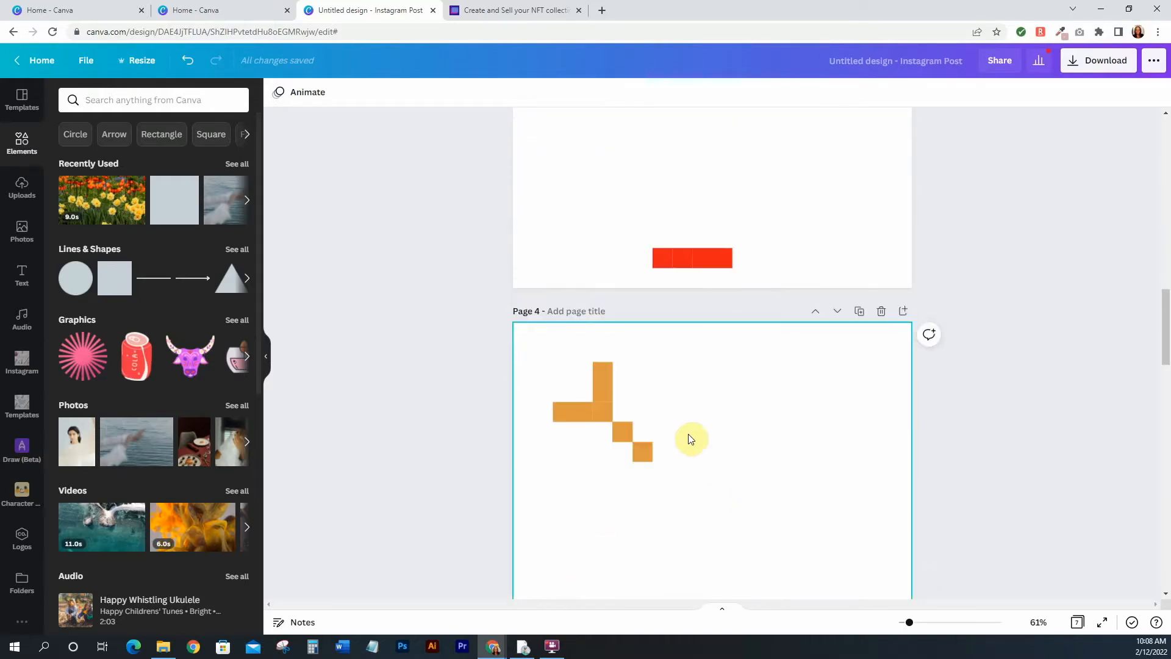
pyautogui.scroll(6, 842, 392)
pyautogui.scroll(5, 839, 392)
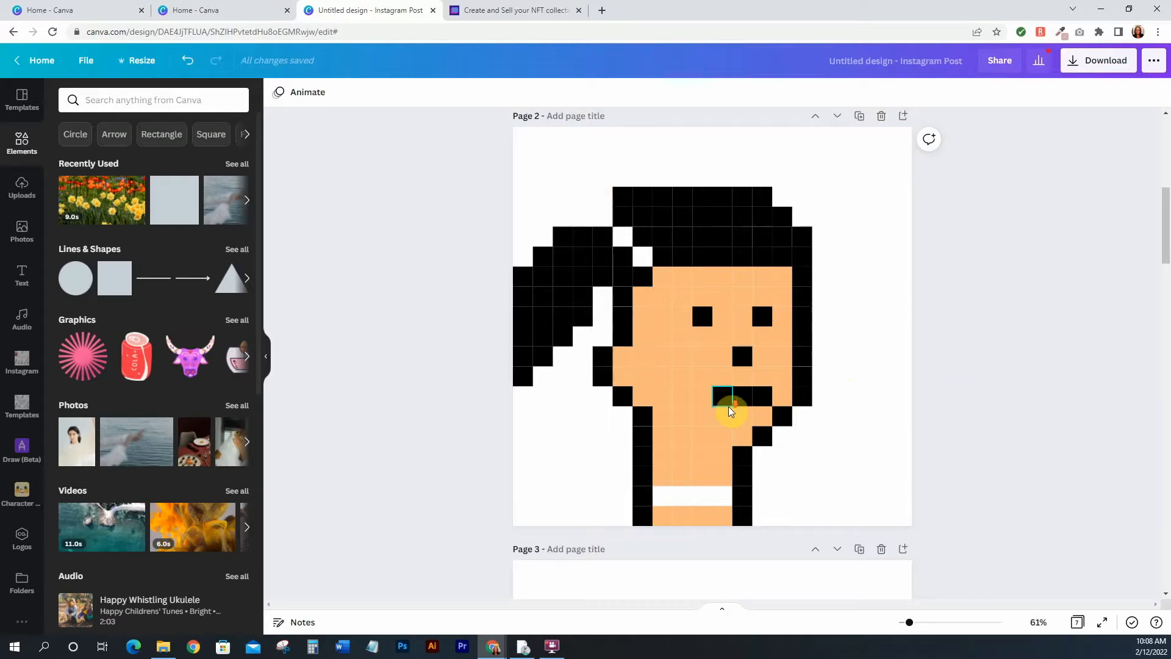
pyautogui.scroll(-5, 733, 408)
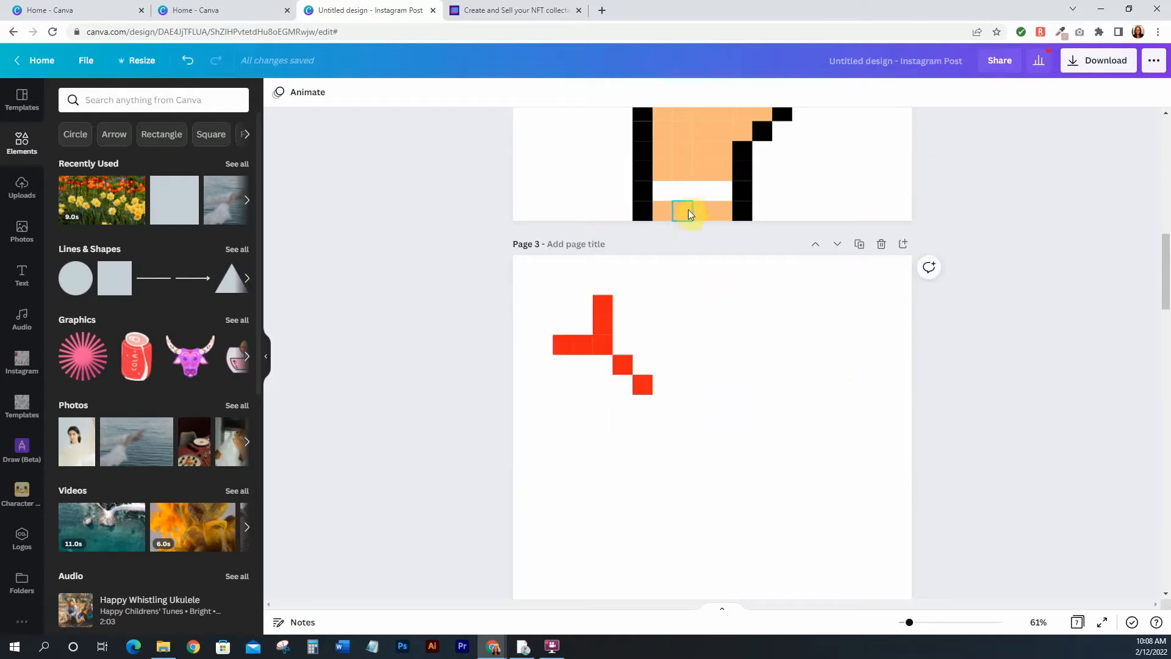
pyautogui.scroll(-6, 713, 283)
pyautogui.scroll(-20, 715, 286)
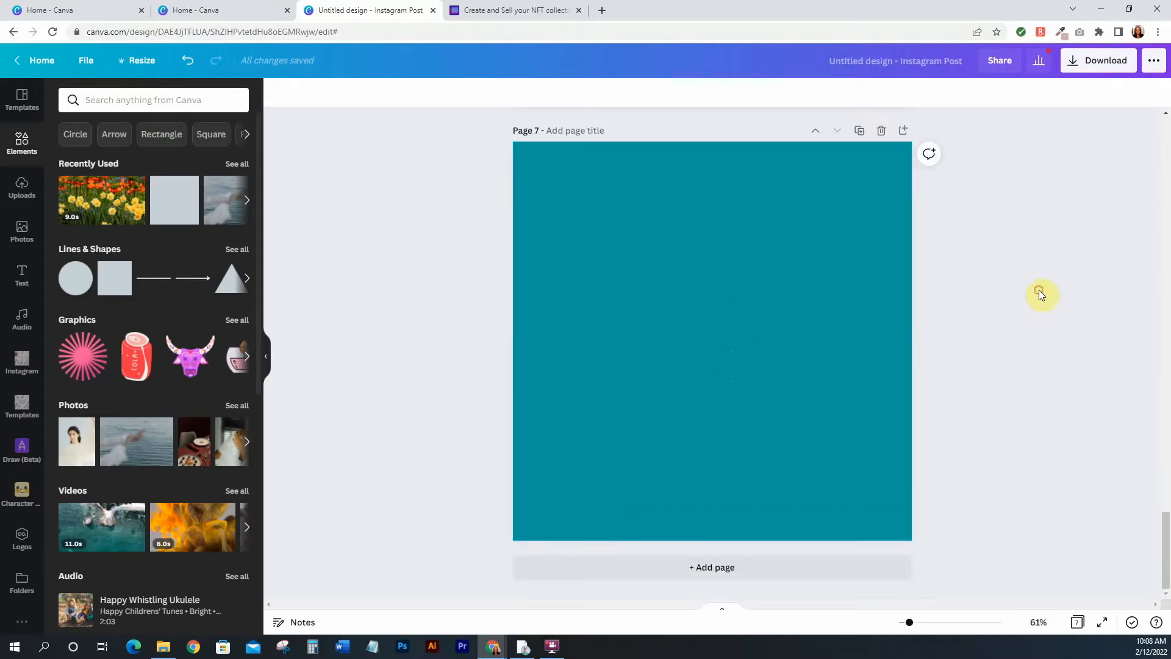
pyautogui.scroll(12, 1038, 291)
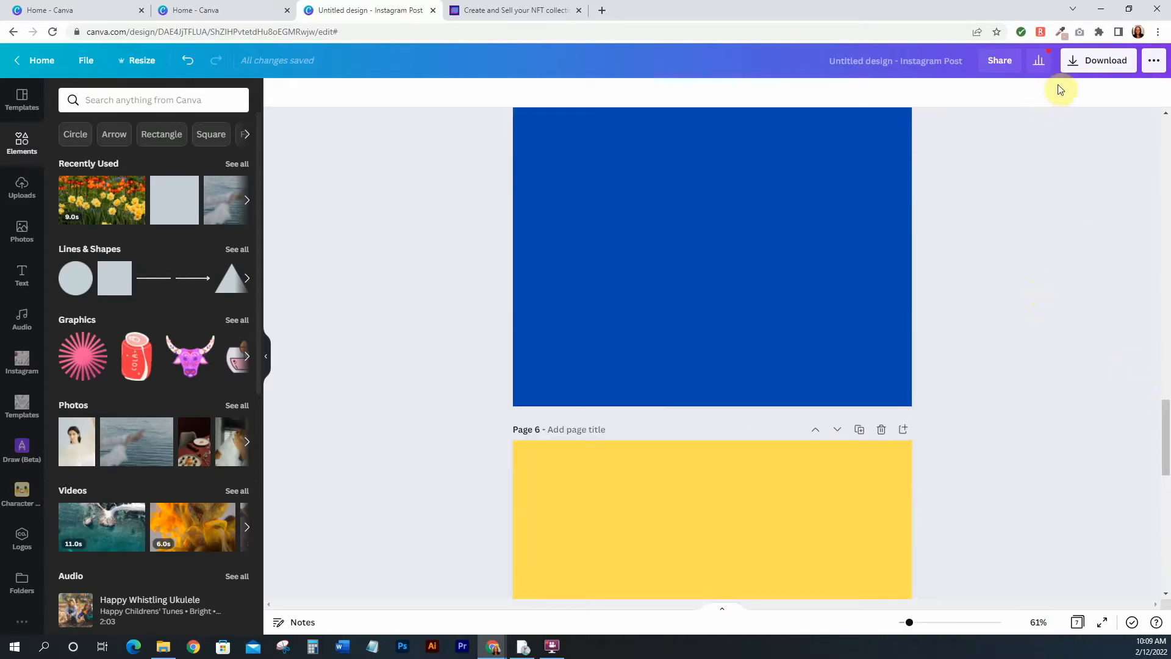
# Download all pages as PNG files with a transparent background
pyautogui.click(1074, 59)
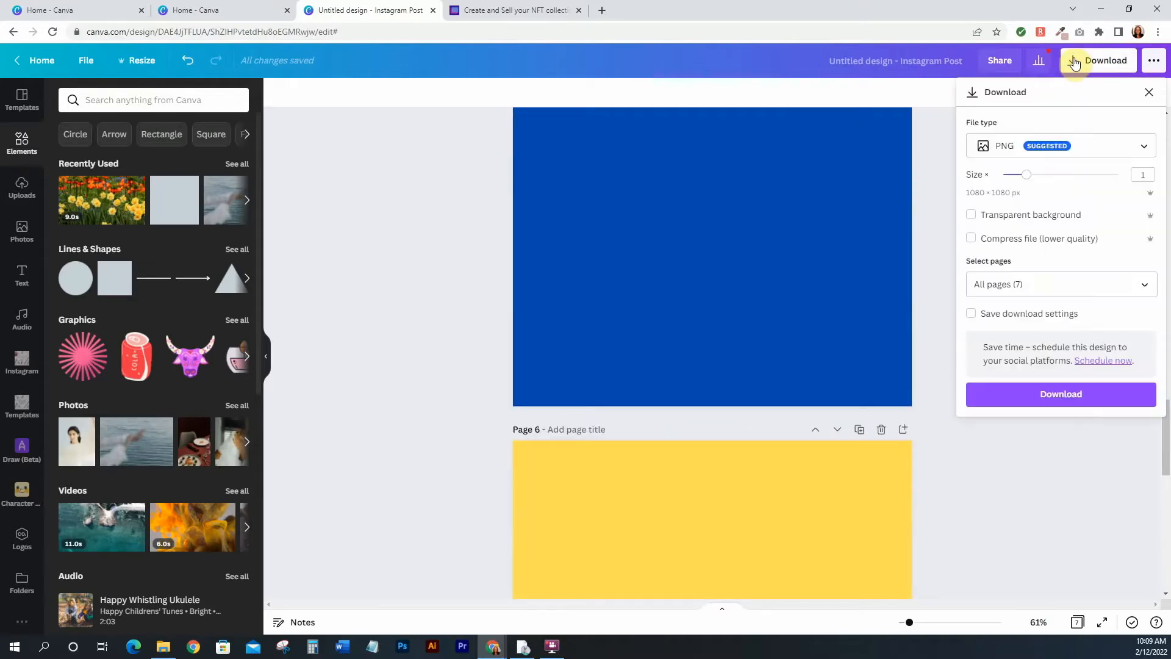
pyautogui.click(972, 217)
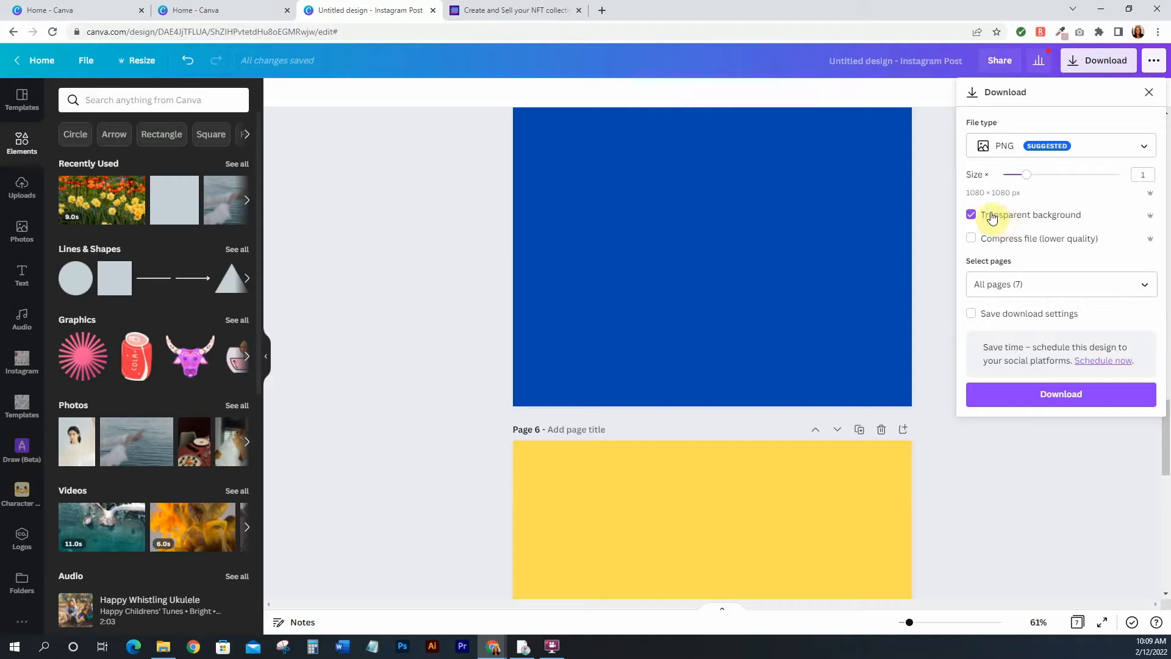
pyautogui.click(1073, 396)
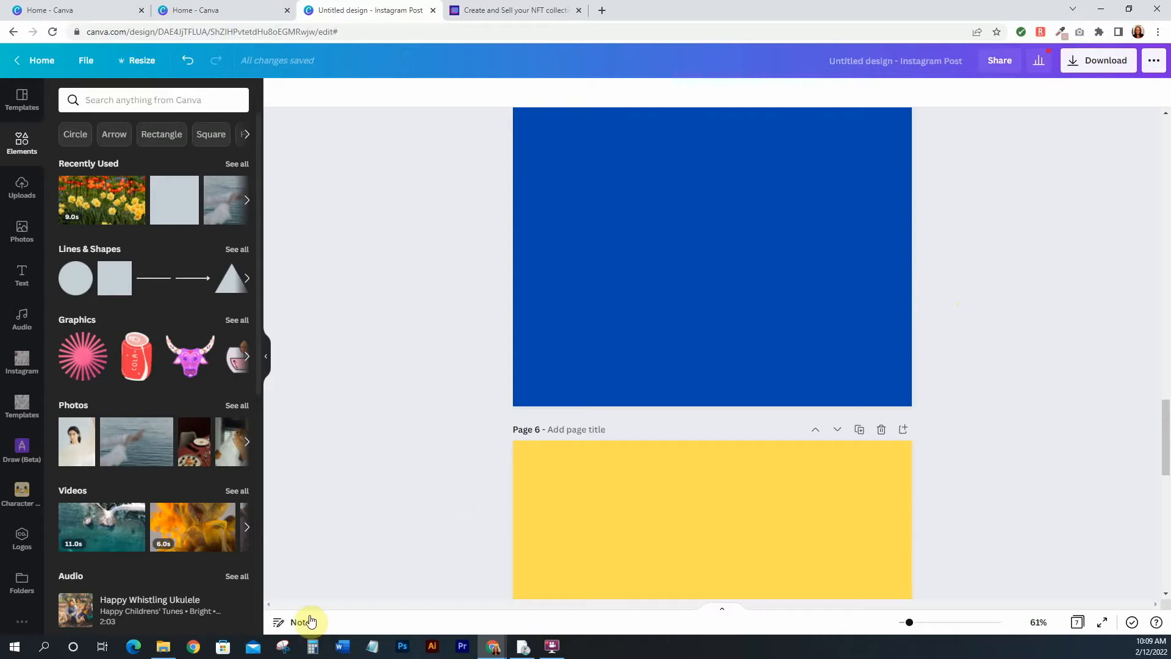
# Open the downloaded folder to inspect the exported PNG files, then return to the design
pyautogui.moveTo(165, 652)
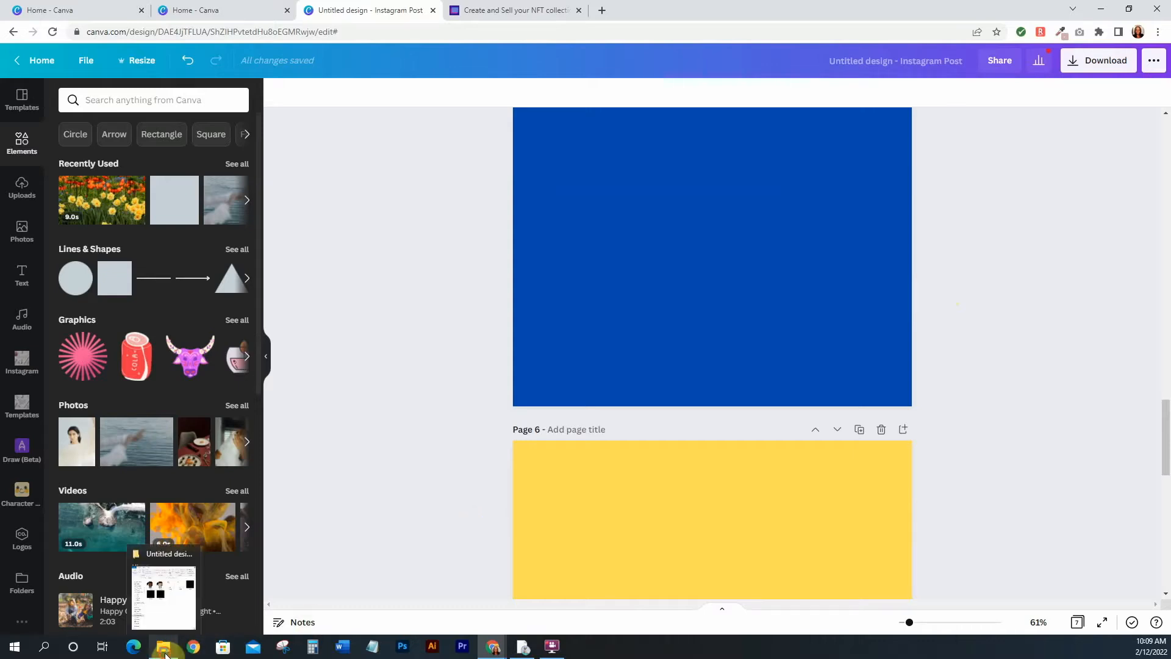
pyautogui.click(165, 650)
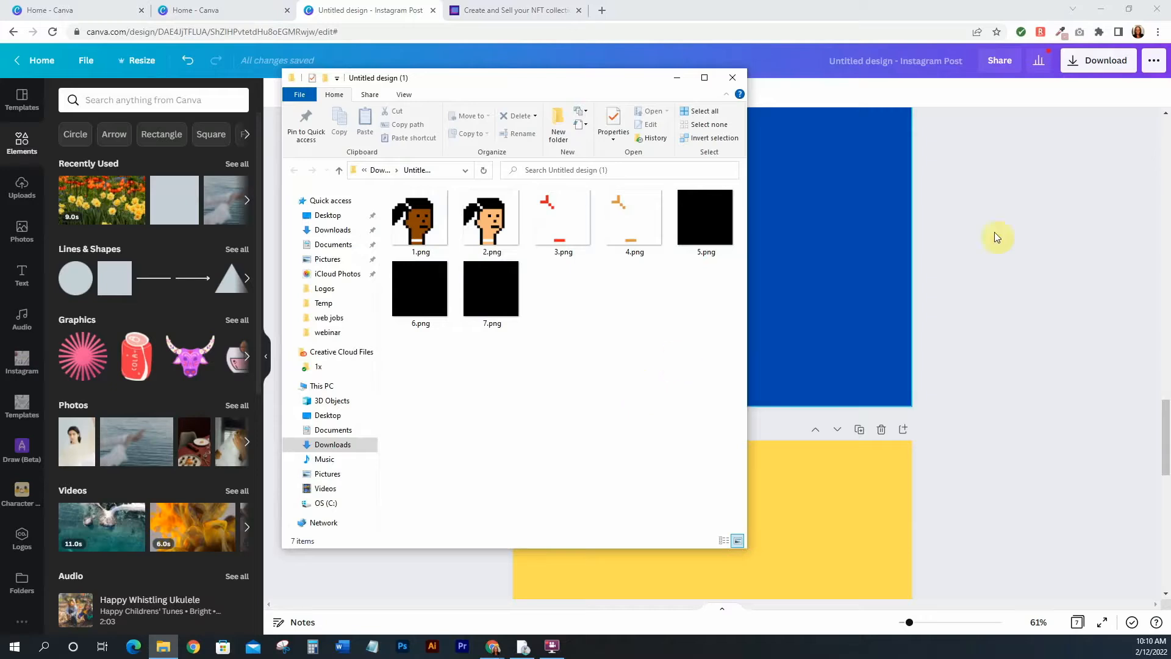
pyautogui.click(1045, 200)
# Download the design pages again as PNG files and close the sharing popup
pyautogui.scroll(4, 978, 302)
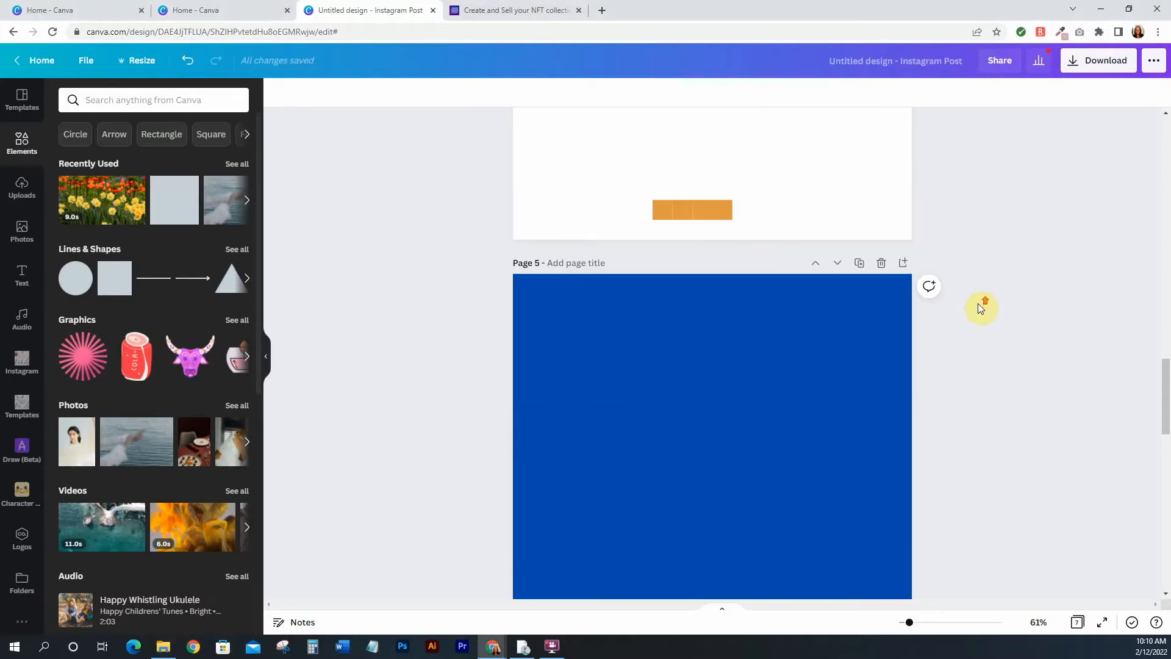
pyautogui.click(1099, 60)
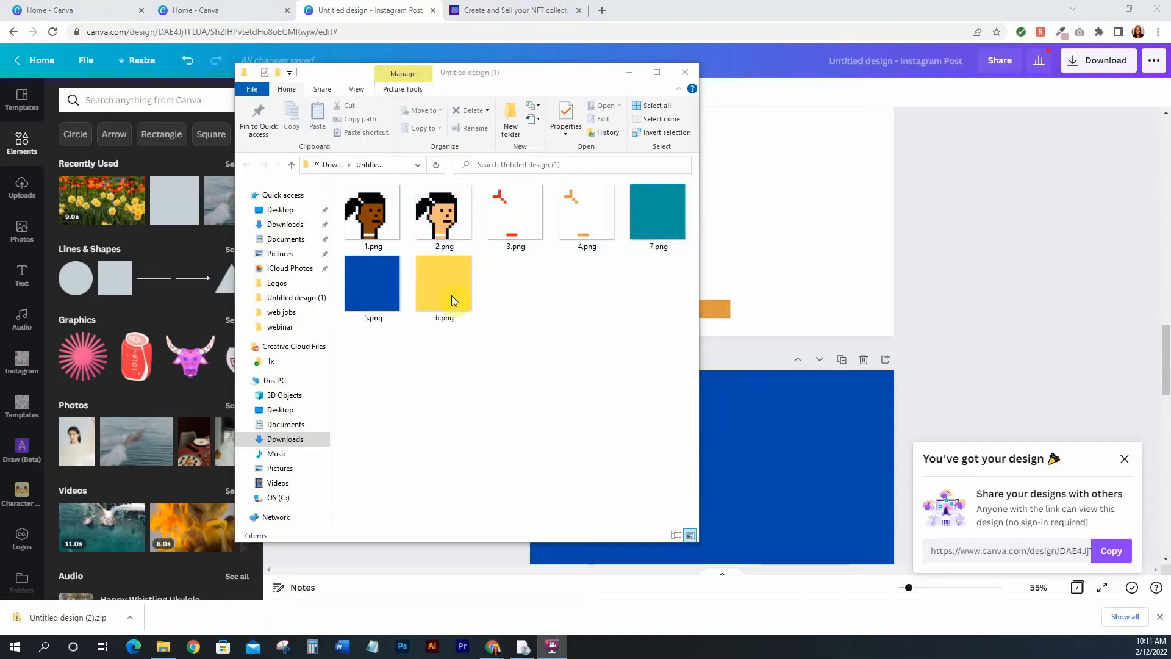
pyautogui.click(984, 283)
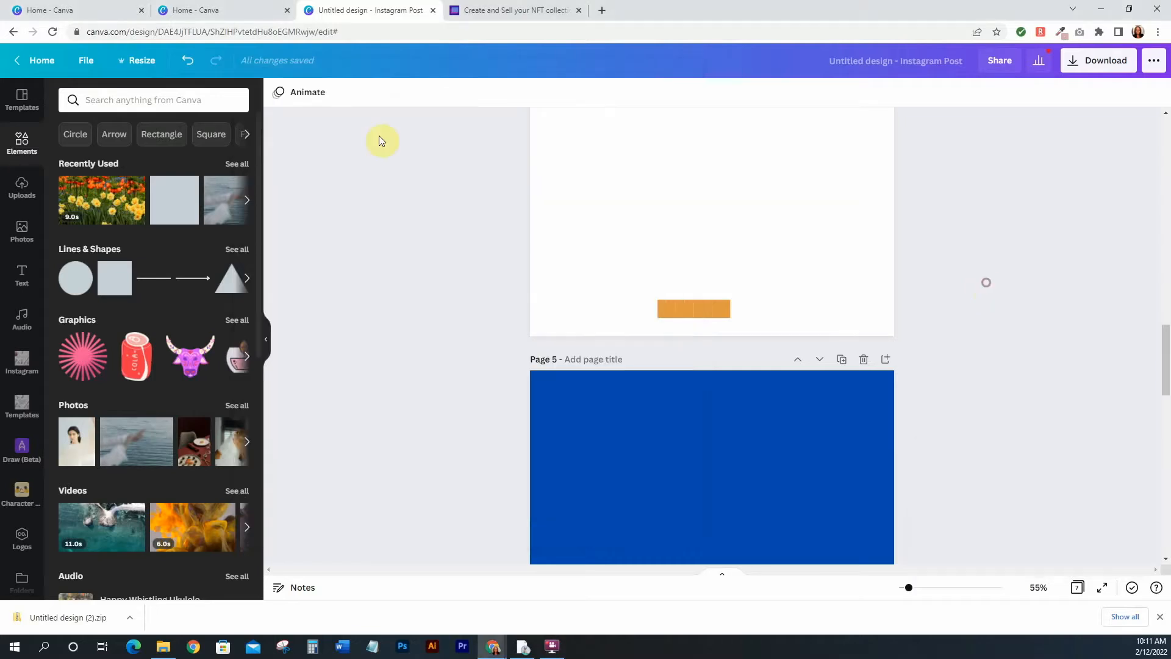
# Switch to the NFT Art Generator tab and review its pricing plans
pyautogui.click(500, 11)
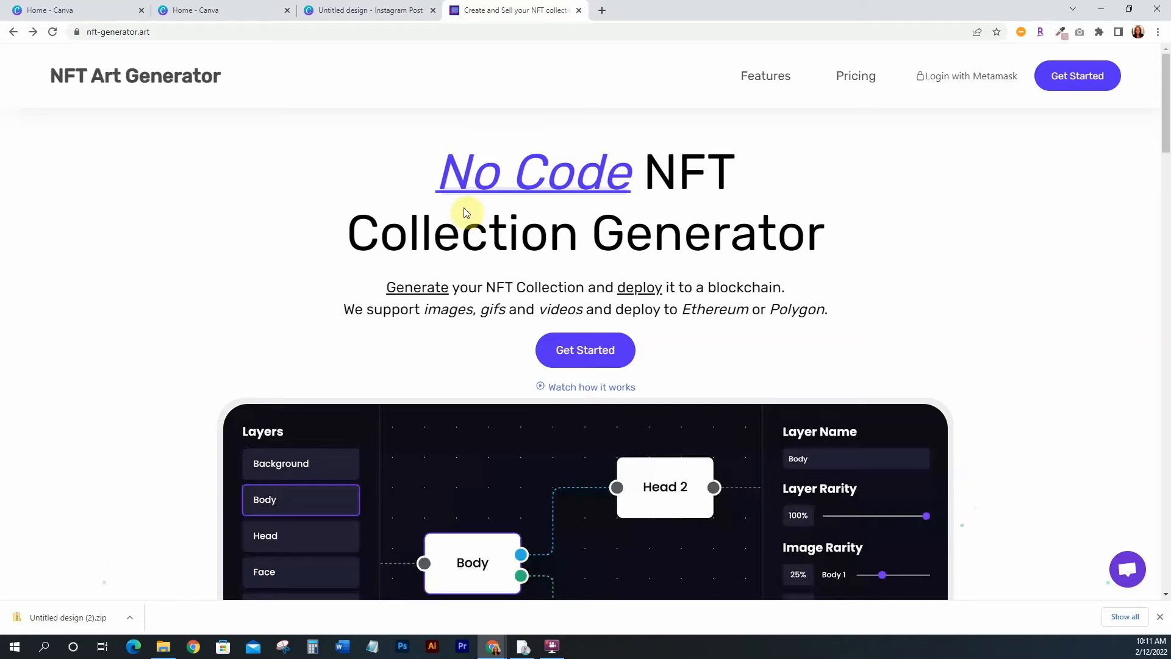
pyautogui.click(865, 76)
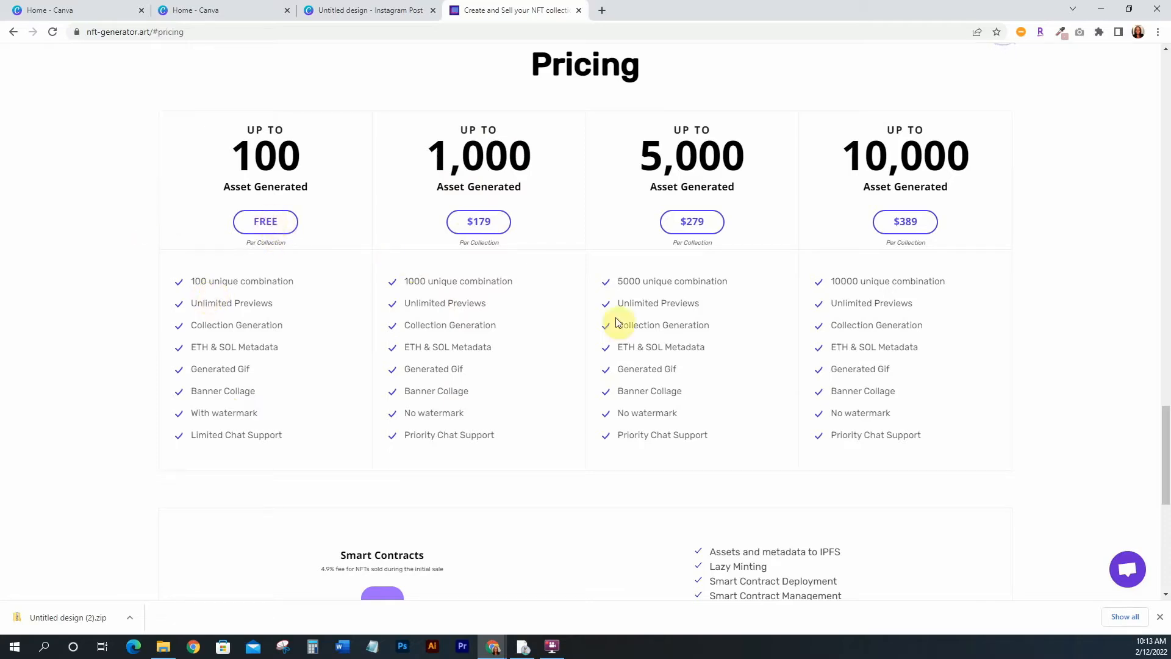
pyautogui.scroll(-5, 762, 357)
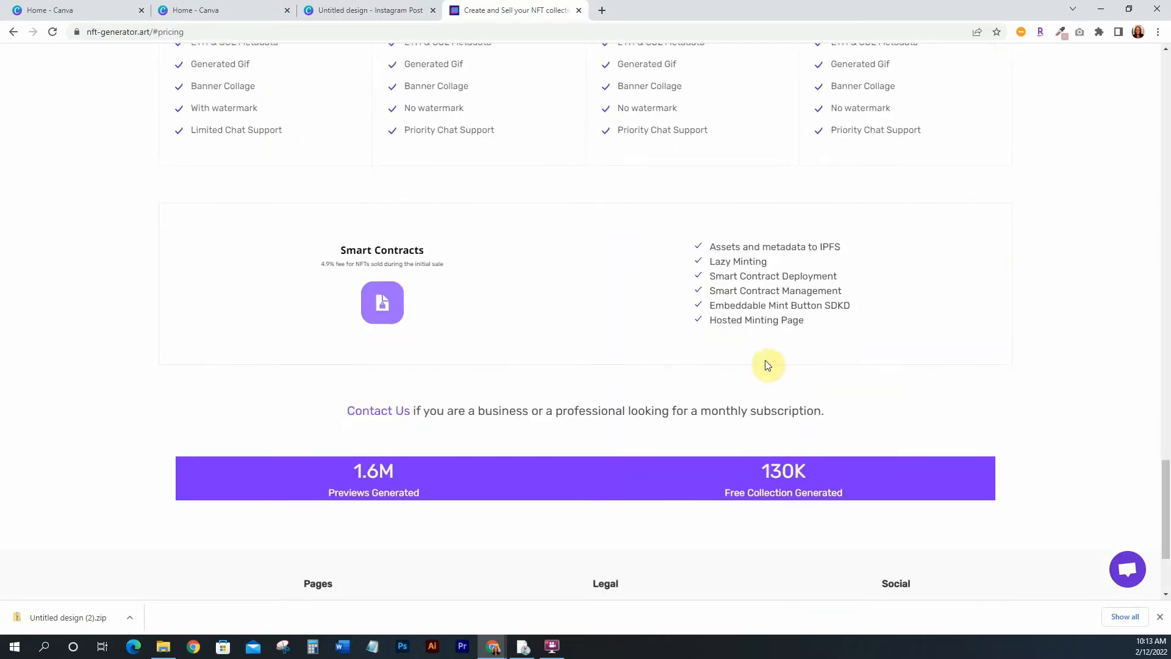
pyautogui.click(1159, 617)
pyautogui.scroll(-2, 1077, 386)
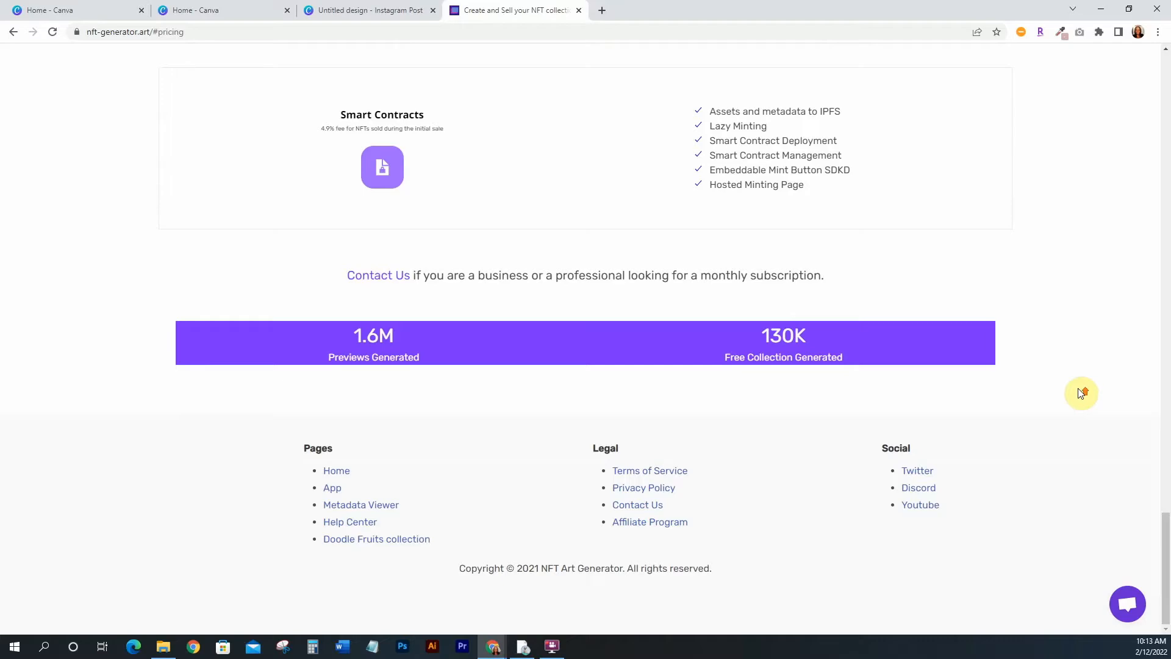
pyautogui.scroll(2, 1068, 389)
pyautogui.scroll(1, 1066, 391)
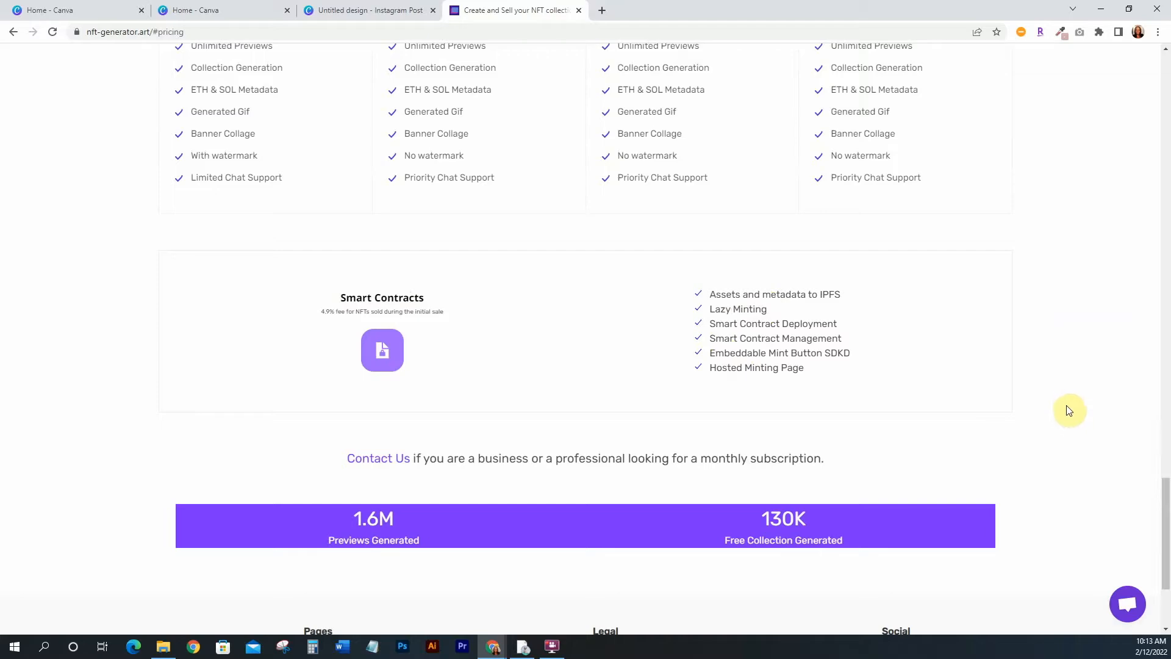
pyautogui.scroll(-1, 1072, 408)
pyautogui.scroll(-1, 1073, 411)
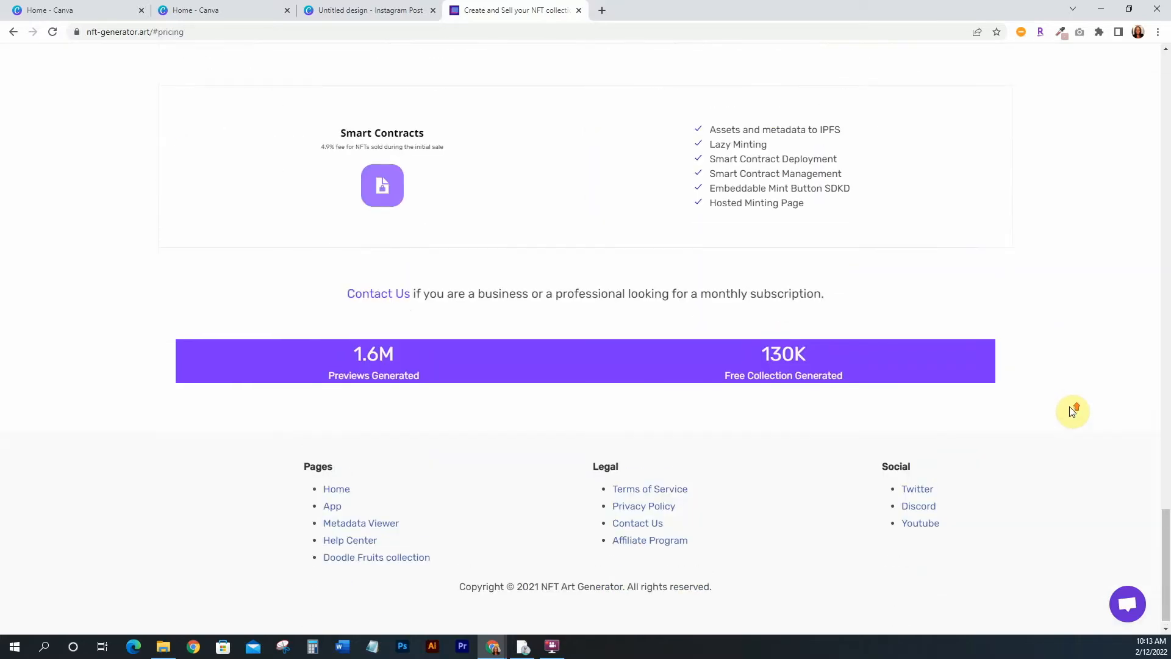
pyautogui.scroll(15, 1073, 411)
pyautogui.scroll(12, 1073, 412)
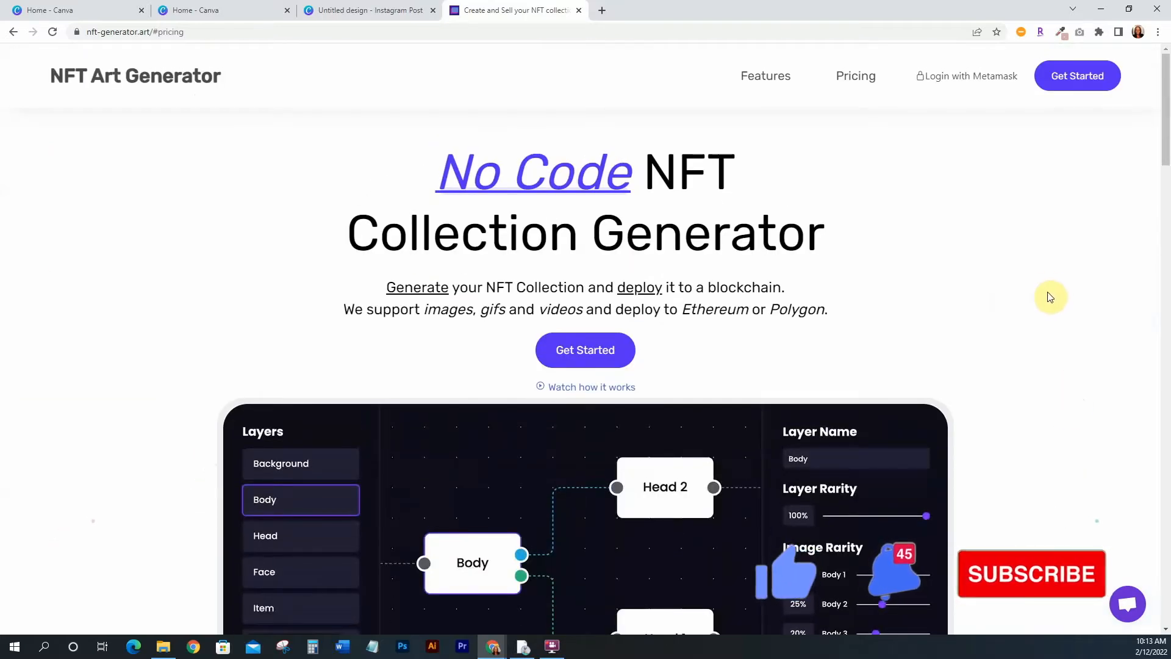
# Open the generator app and set the project name to Jo Pixel Girl
pyautogui.click(1058, 83)
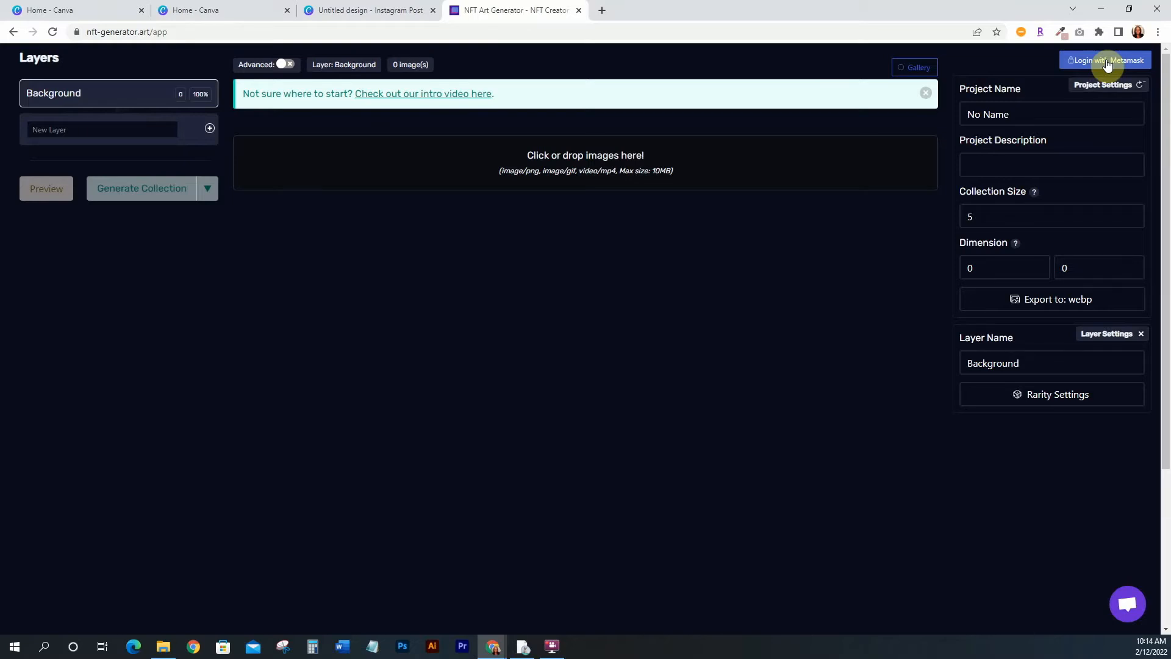
pyautogui.tripleClick(1015, 113)
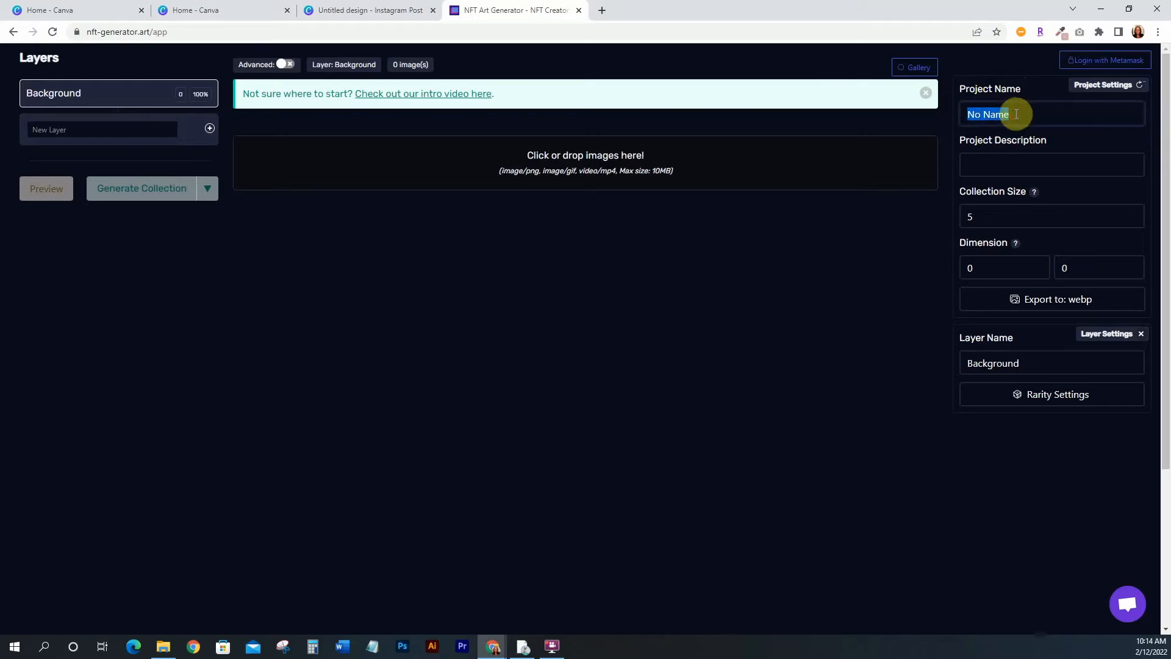
pyautogui.write('Pixel Girl')
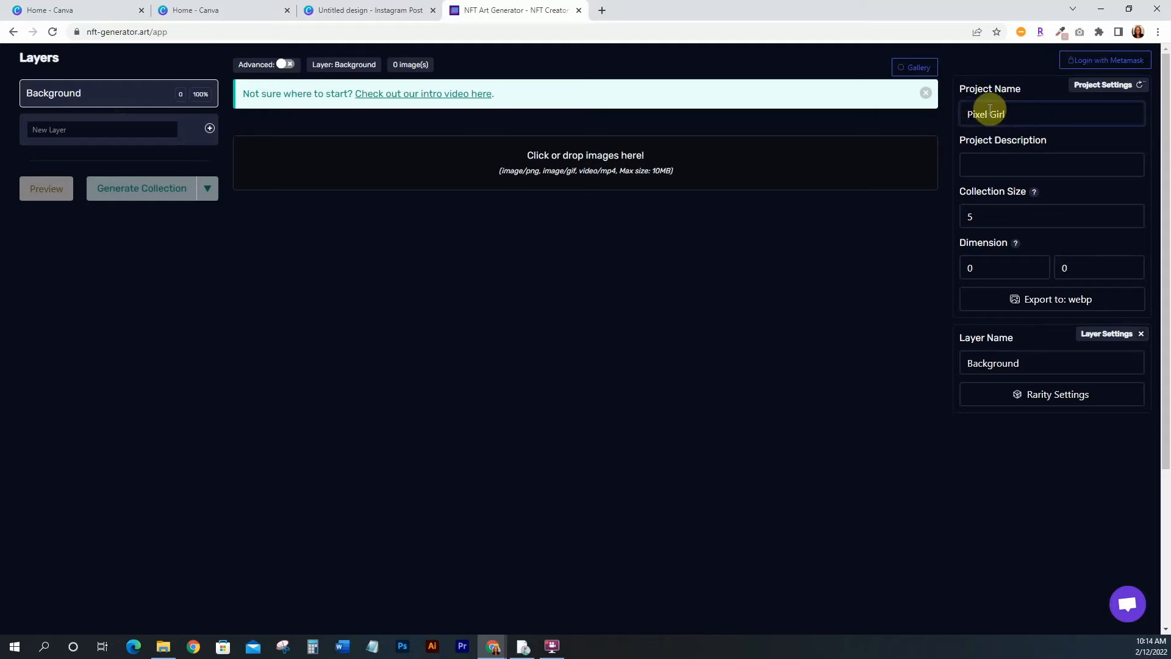
pyautogui.click(967, 114)
pyautogui.write('Jo')
# Set the project description to Pixel girl for YouTube Tutorial
pyautogui.click(973, 165)
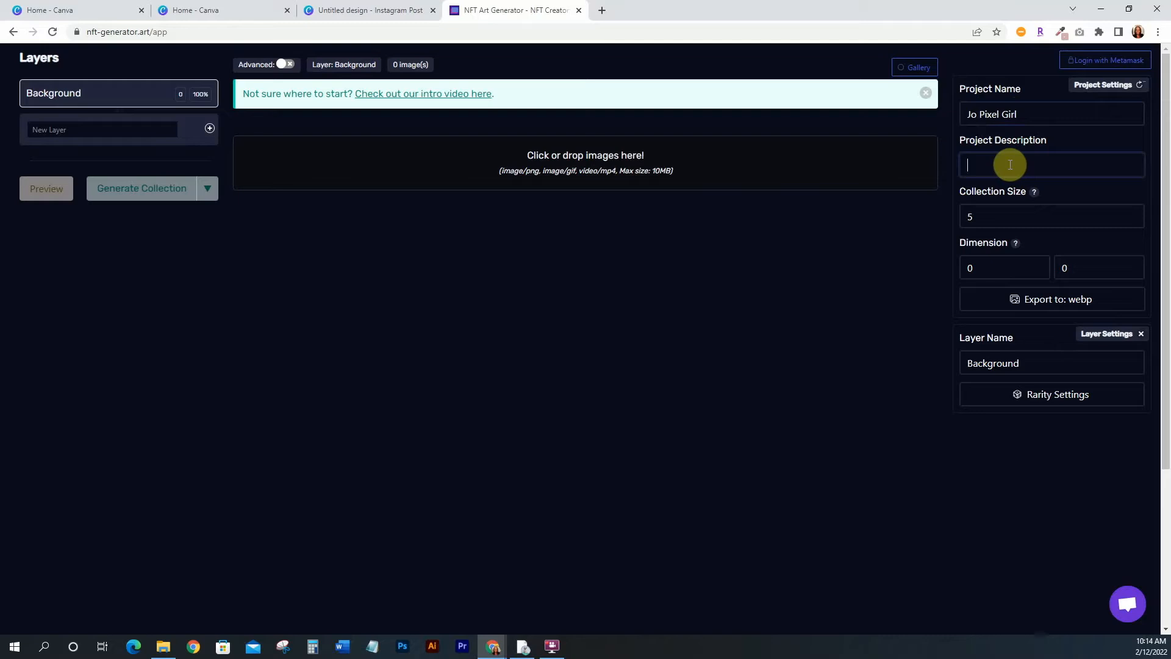
pyautogui.write('Pixel girl for Youtube Truto')
pyautogui.press('BackSpace')
pyautogui.press('BackSpace')
pyautogui.press('BackSpace')
pyautogui.press('BackSpace')
pyautogui.write('utorial')
pyautogui.click(1039, 165)
pyautogui.press('BackSpace')
pyautogui.write('T')
pyautogui.click(892, 270)
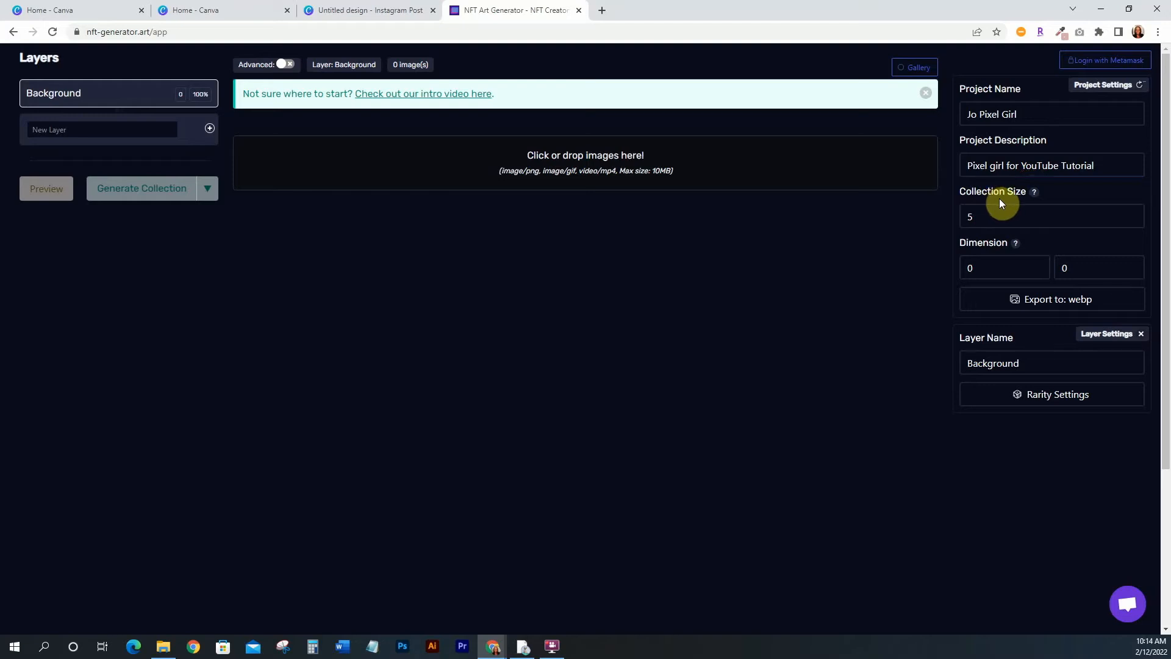
# Switch back to the Canva design and scroll through its pages to review the layers
pyautogui.moveTo(1036, 194)
pyautogui.click(366, 10)
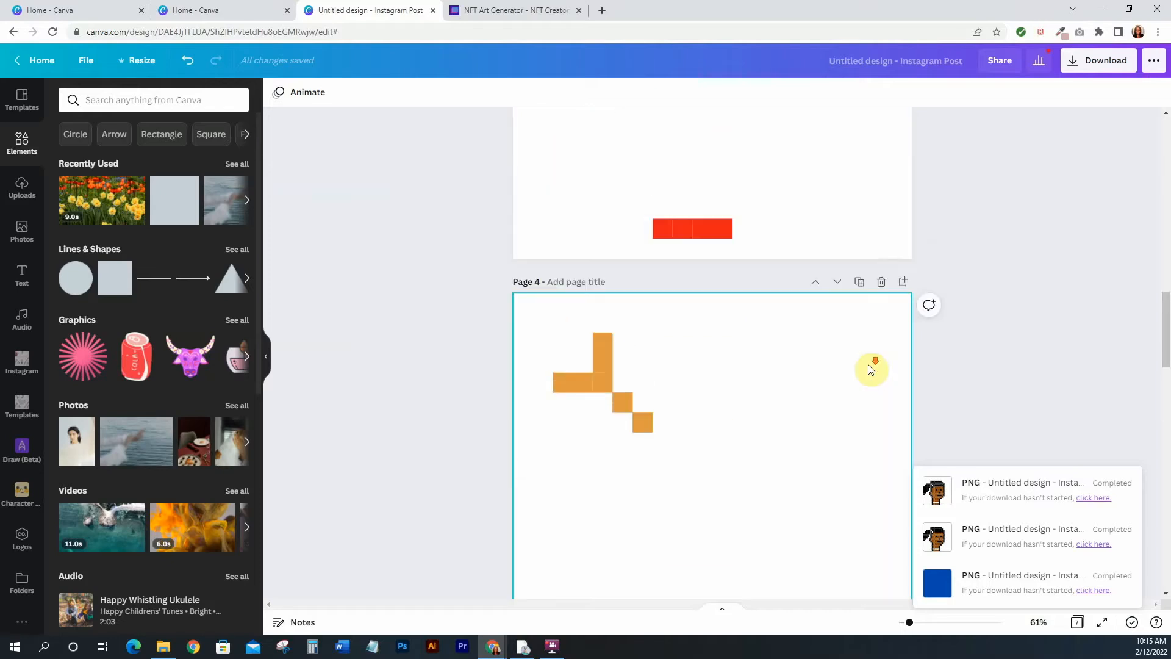
pyautogui.scroll(3, 872, 369)
pyautogui.scroll(-3, 823, 329)
pyautogui.scroll(-20, 823, 333)
pyautogui.scroll(7, 818, 342)
pyautogui.scroll(12, 816, 346)
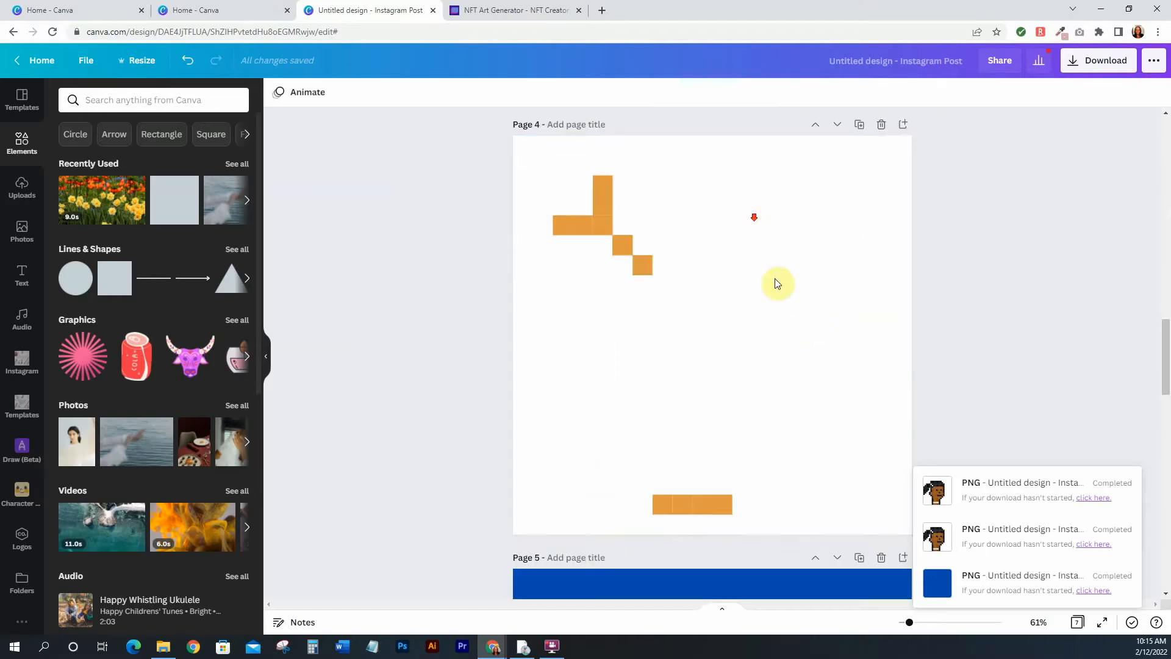
pyautogui.scroll(-1, 777, 283)
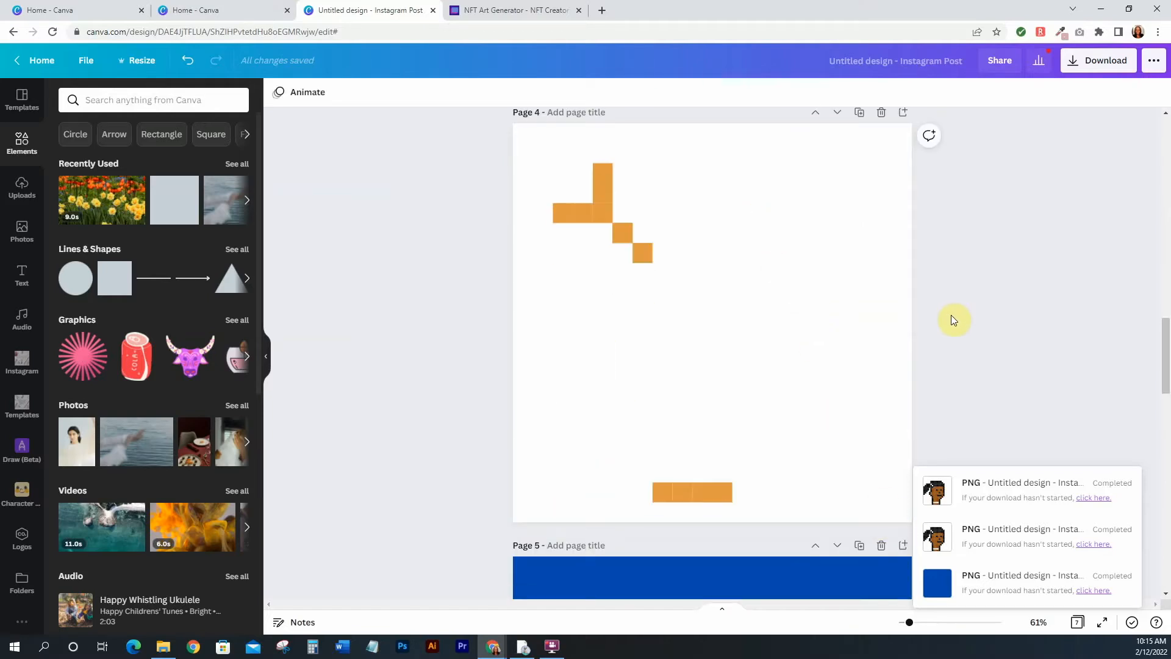
pyautogui.scroll(8, 824, 307)
pyautogui.scroll(8, 827, 309)
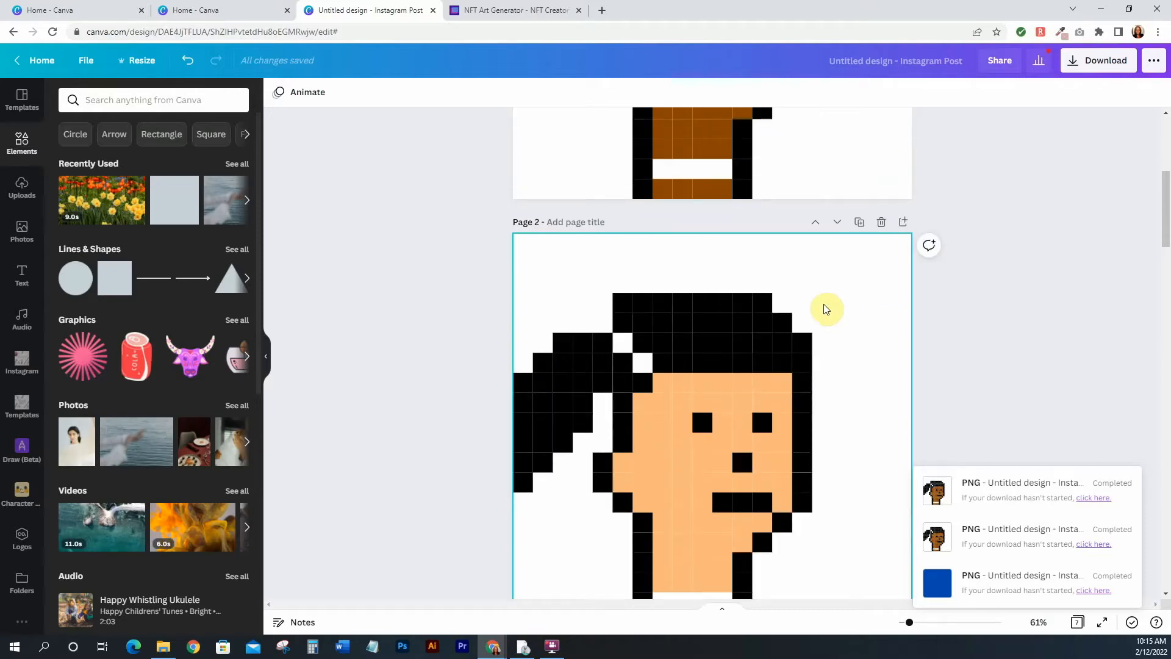
pyautogui.scroll(6, 828, 310)
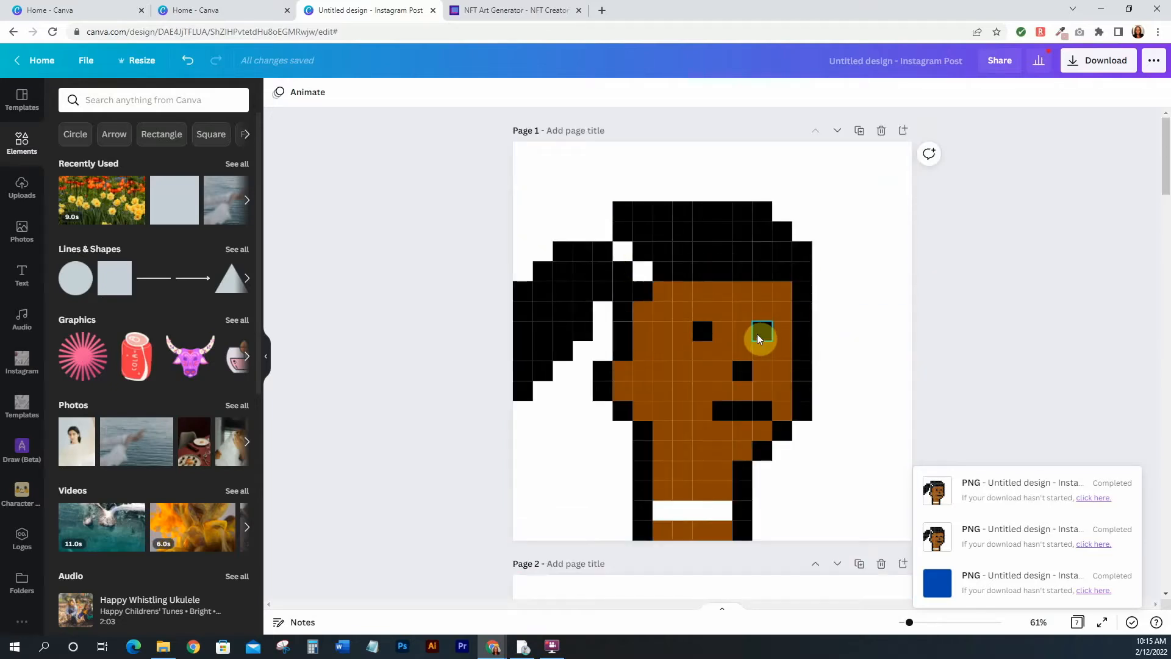
pyautogui.scroll(-8, 756, 334)
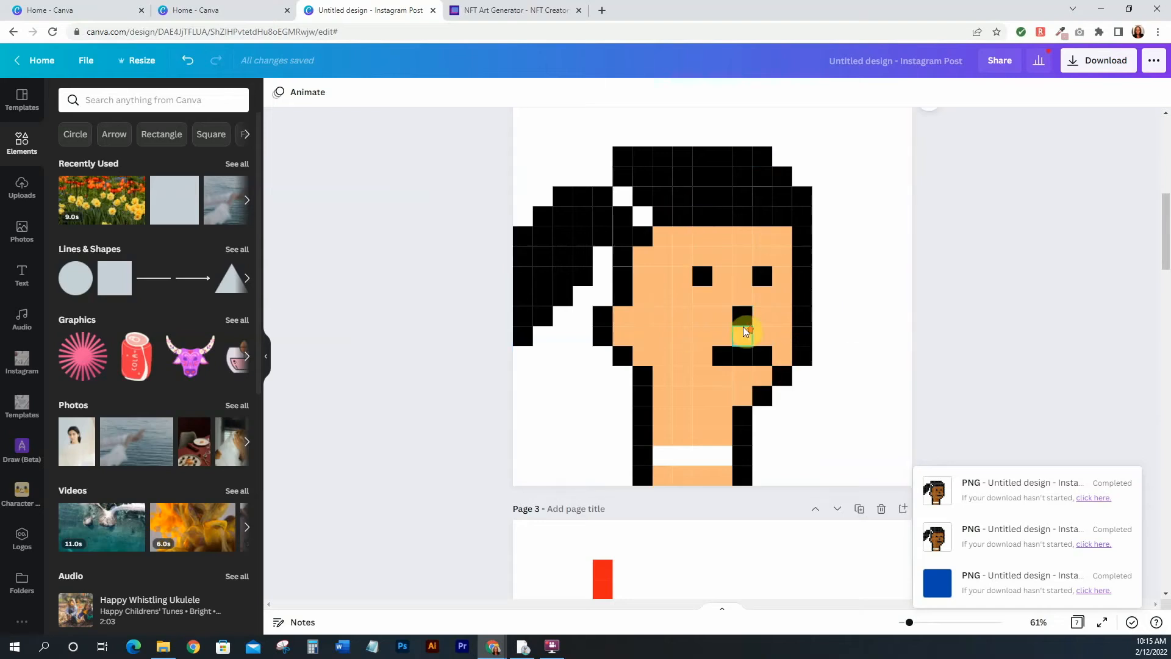
pyautogui.scroll(-8, 747, 330)
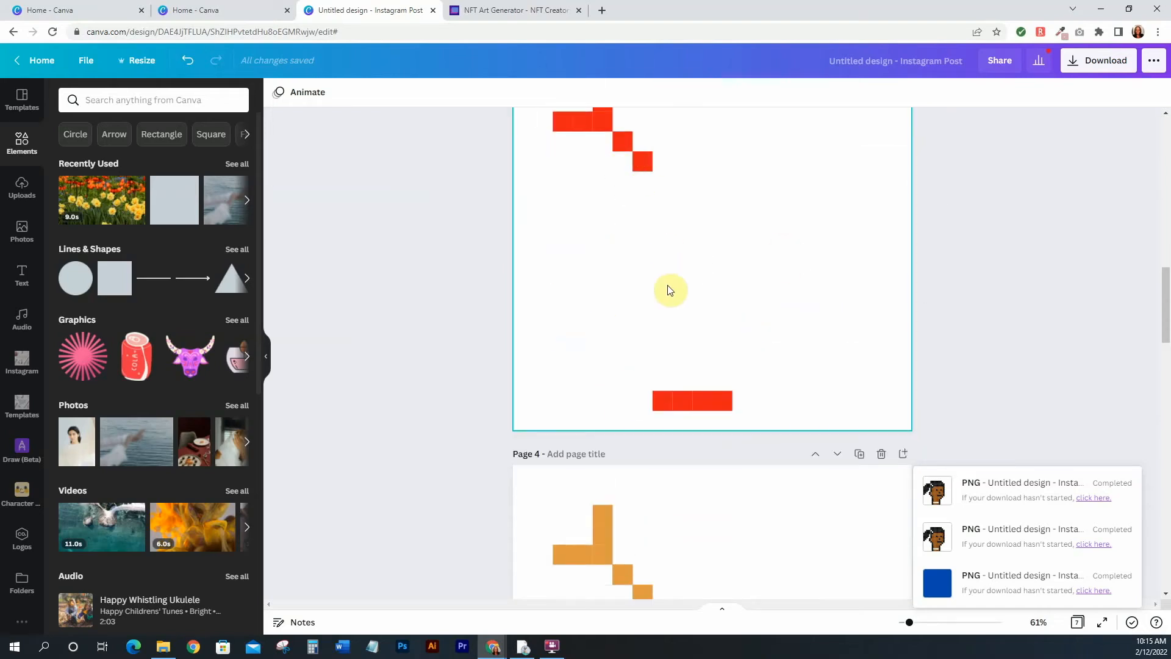
pyautogui.scroll(-10, 758, 381)
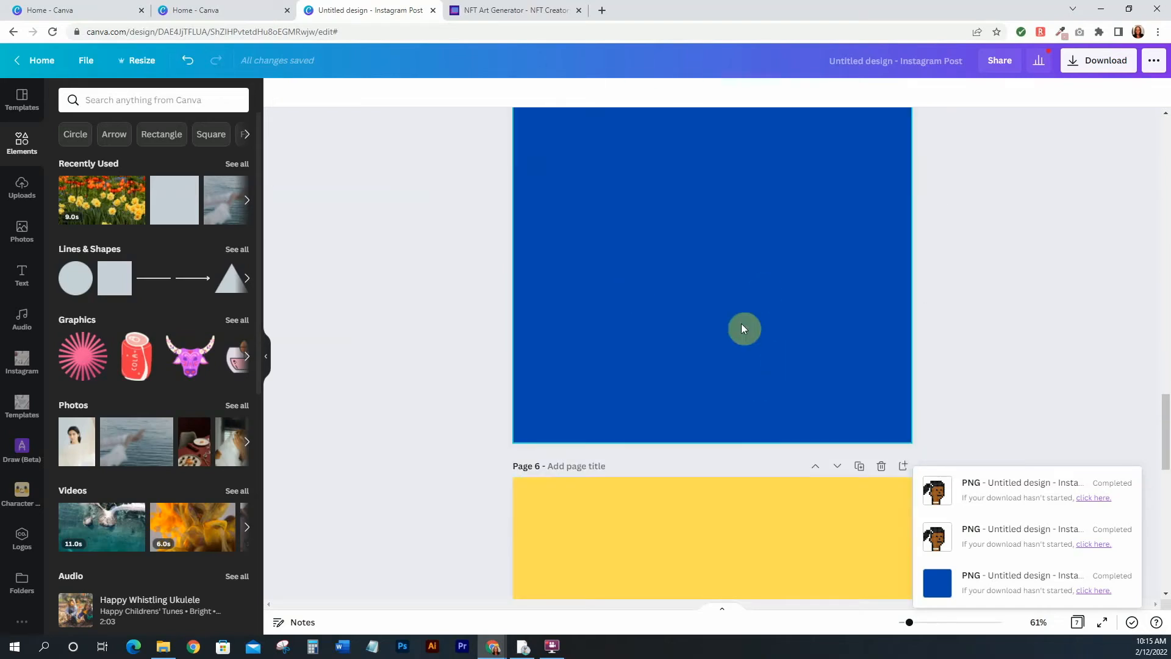
pyautogui.scroll(-10, 783, 402)
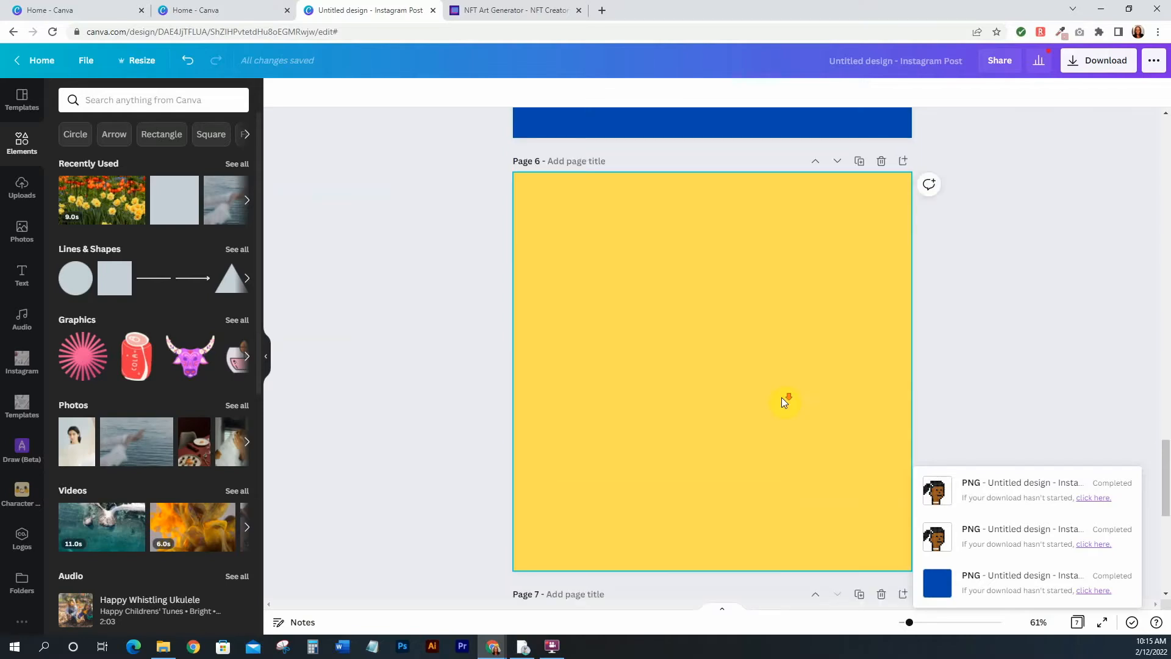
# Switch to the generator and set the collection size to 5
pyautogui.click(734, 397)
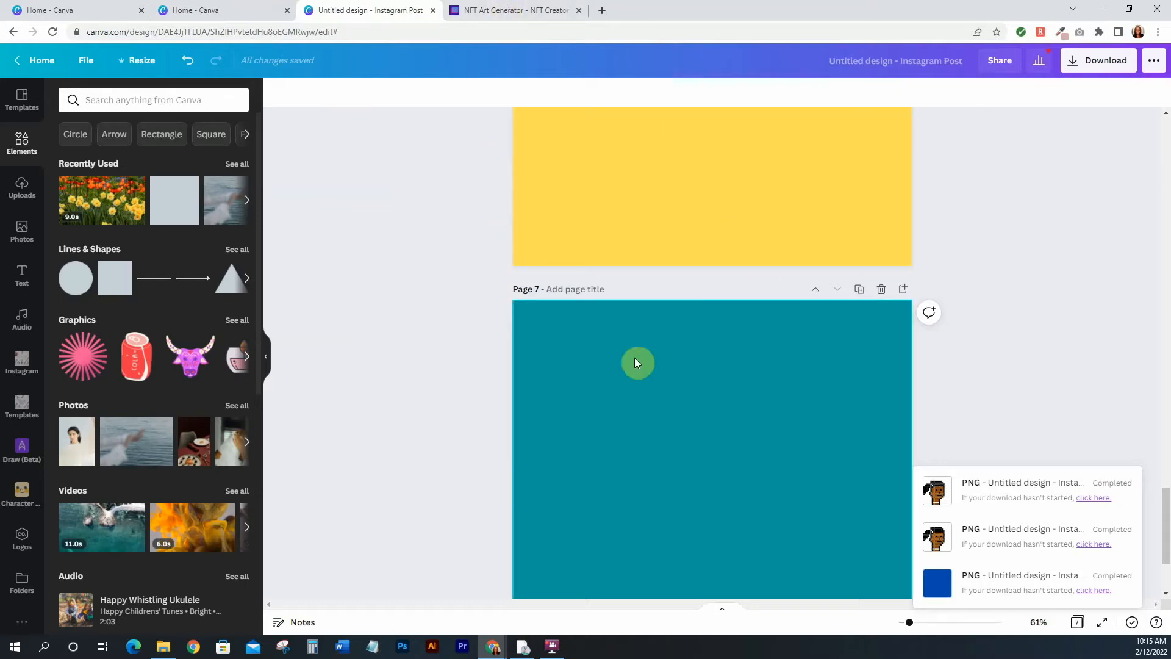
pyautogui.click(476, 10)
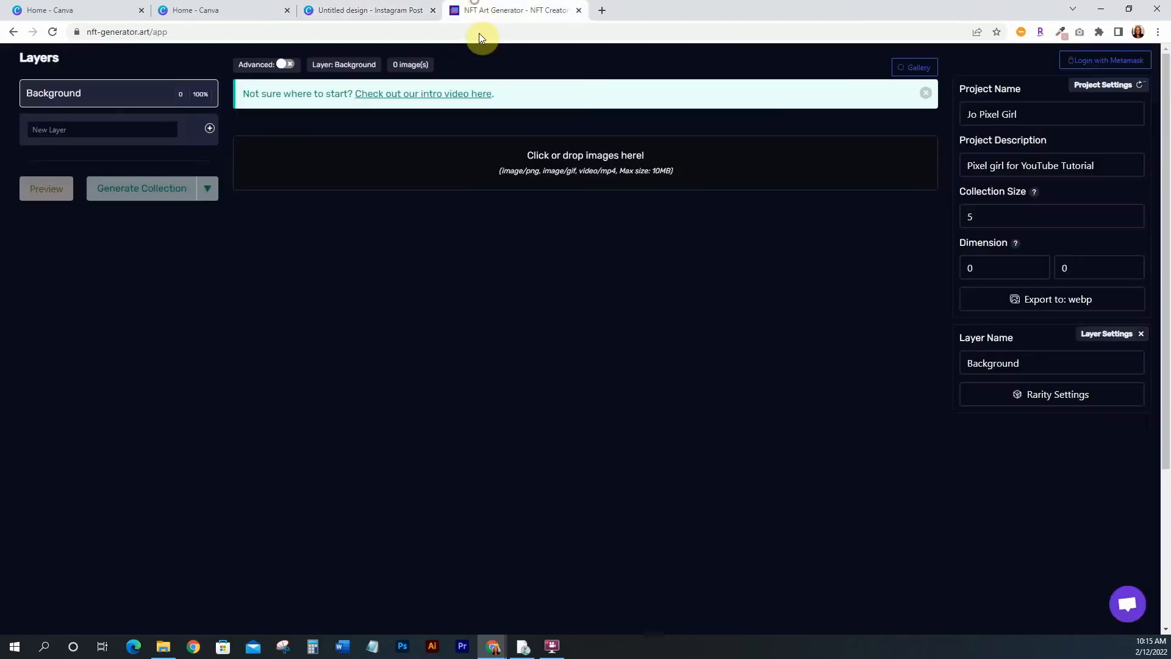
pyautogui.doubleClick(961, 217)
pyautogui.click(1050, 217)
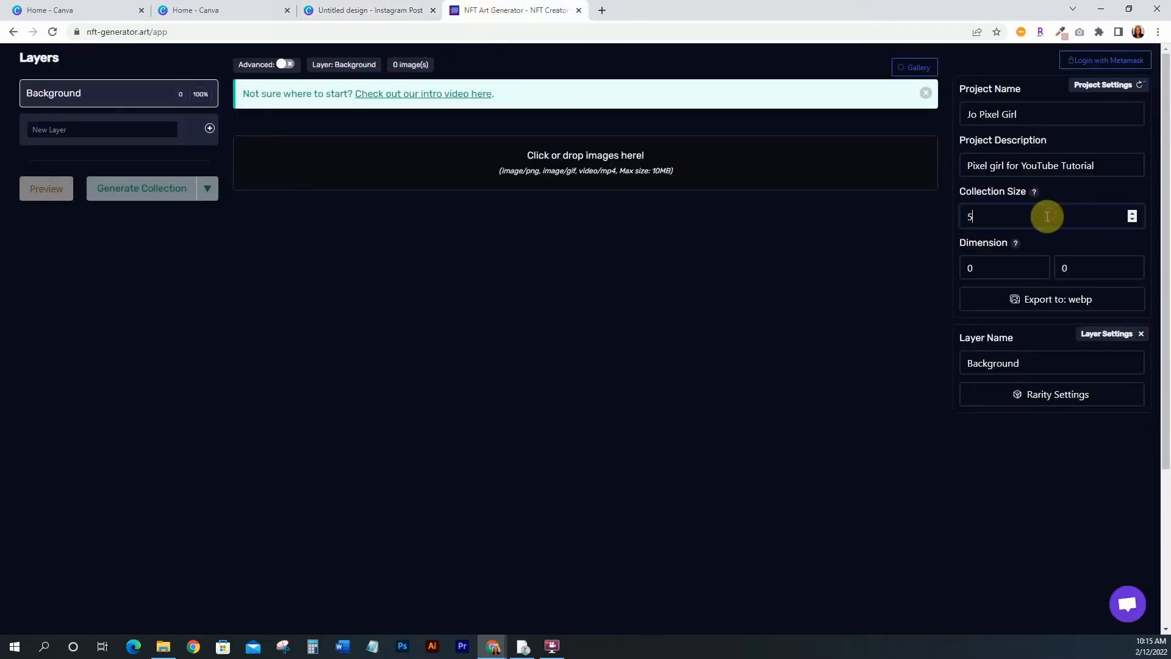
pyautogui.click(899, 255)
pyautogui.moveTo(1015, 250)
# Open the Rarity Settings for the Background layer
pyautogui.click(357, 11)
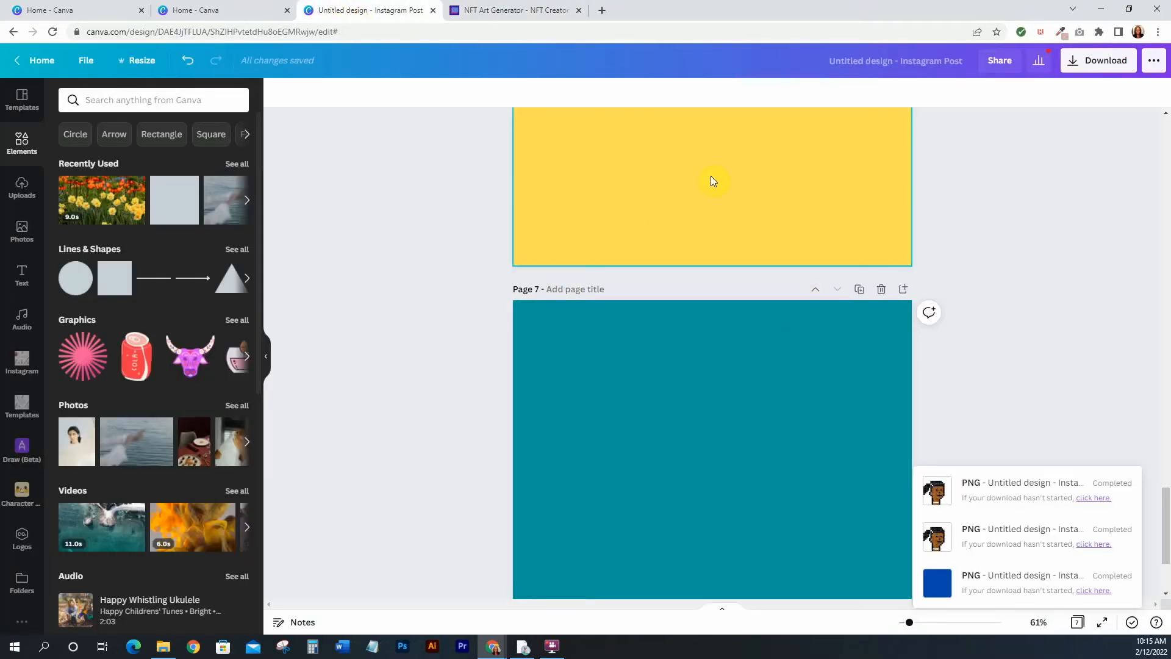
pyautogui.click(496, 11)
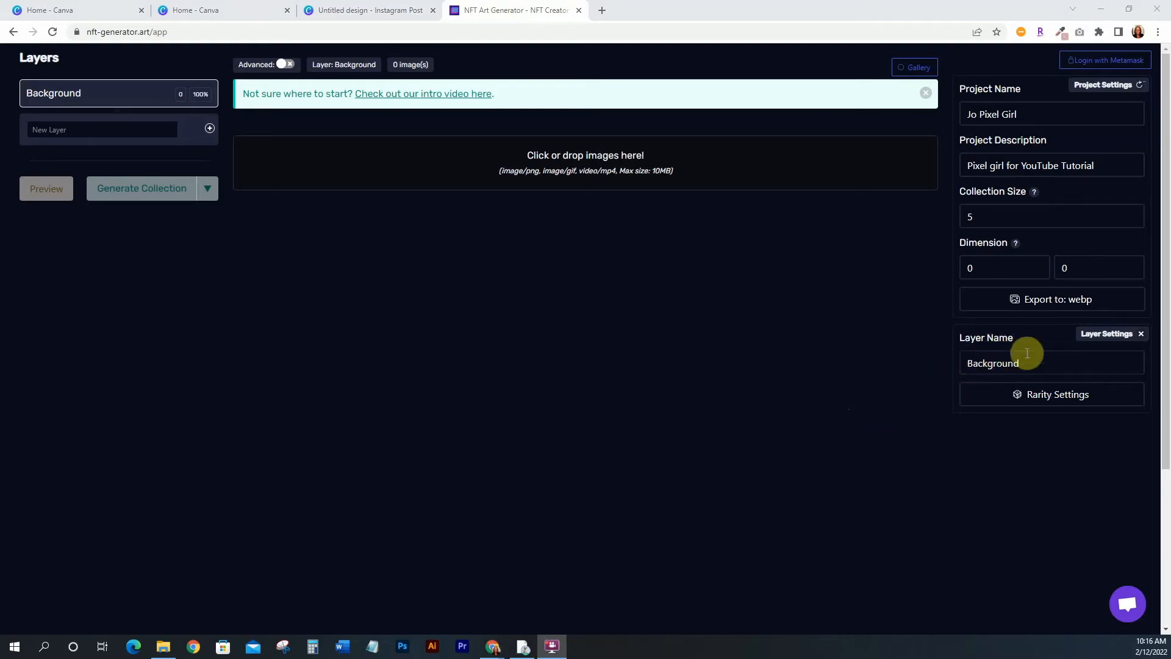
pyautogui.click(1049, 399)
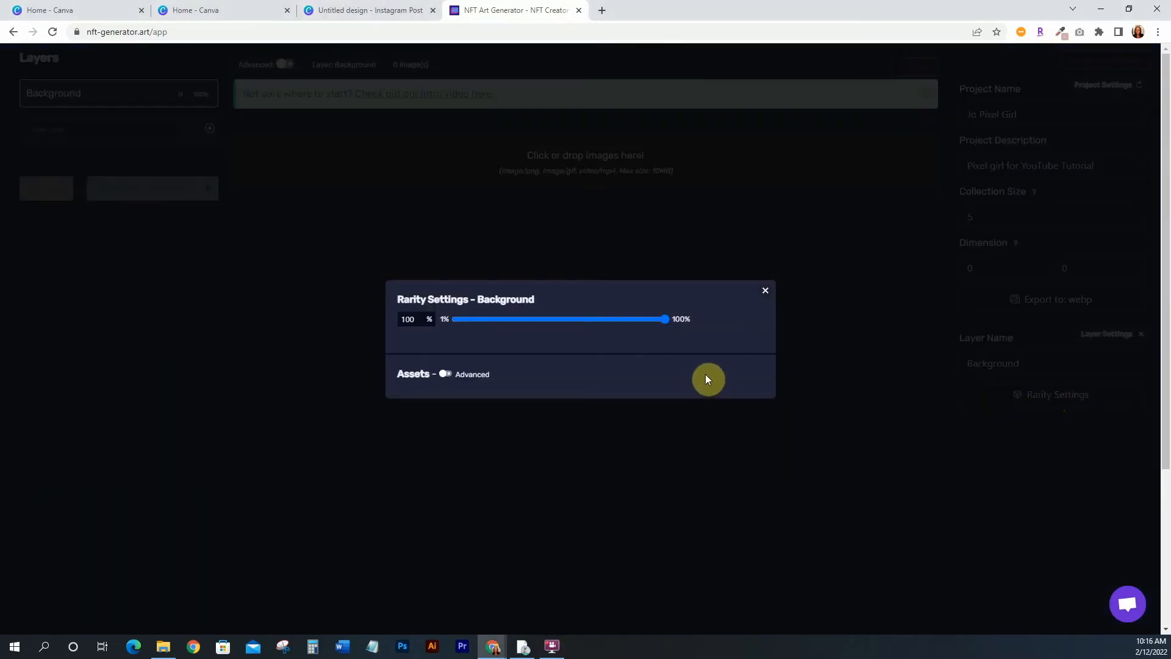
# Switch to the Canva design, scroll through its layer pages, and return to the generator
pyautogui.click(349, 11)
pyautogui.scroll(15, 486, 397)
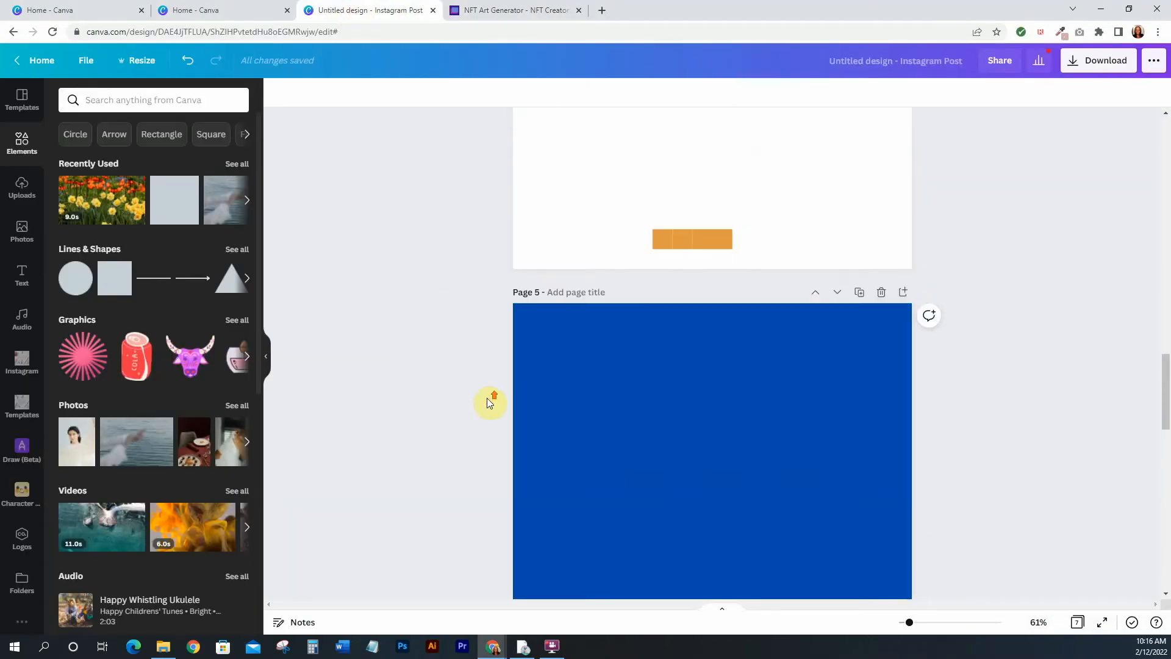
pyautogui.scroll(3, 487, 398)
pyautogui.scroll(-5, 487, 398)
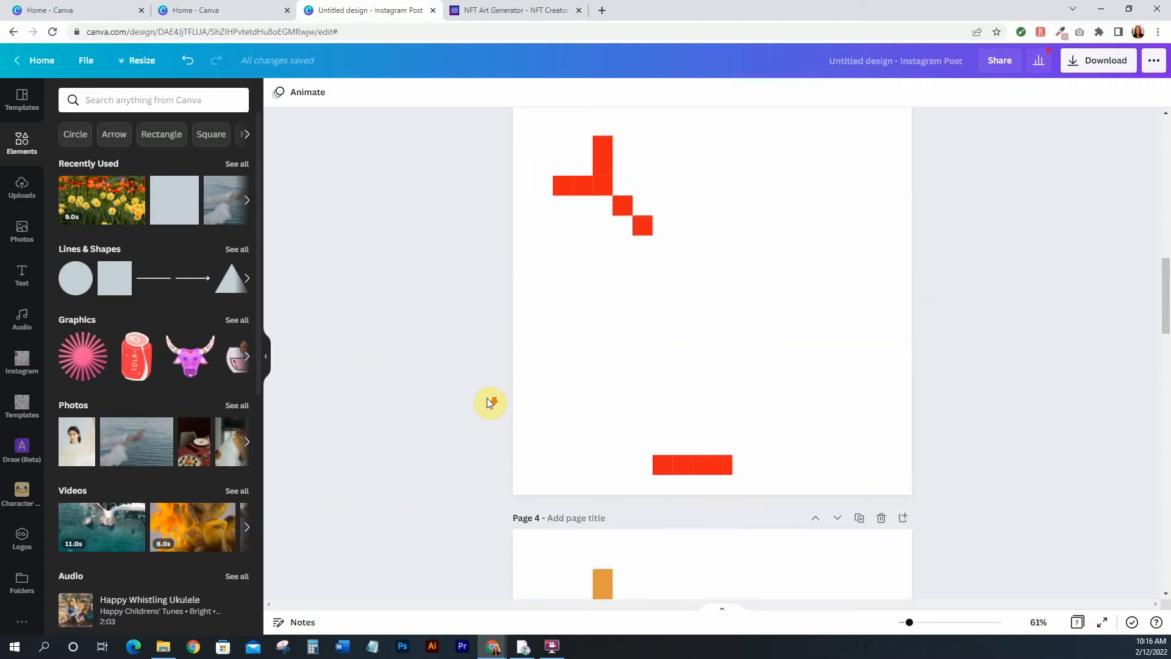
pyautogui.click(716, 305)
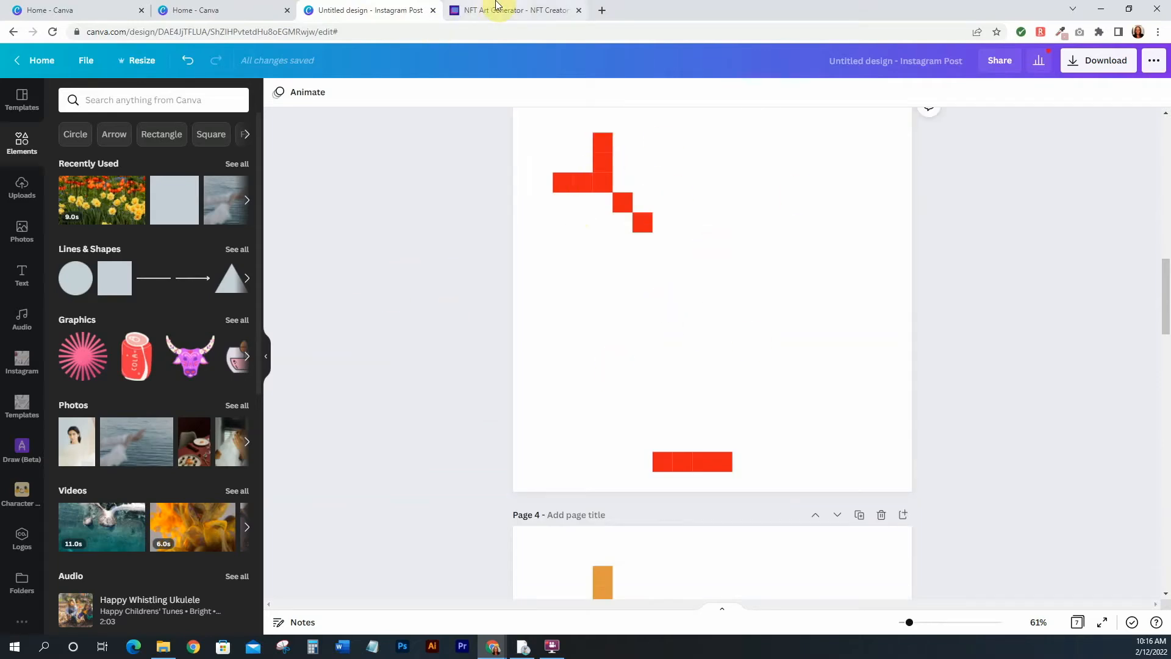
pyautogui.click(476, 10)
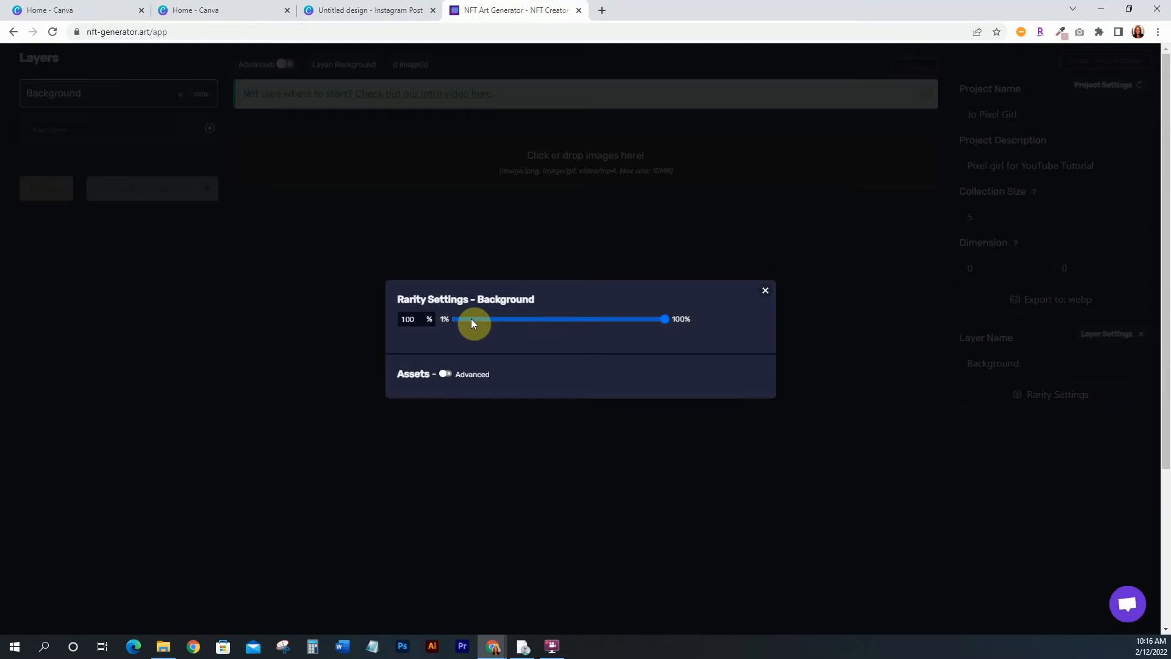
# Toggle the Advanced assets option on and off, and close the rarity settings
pyautogui.click(449, 374)
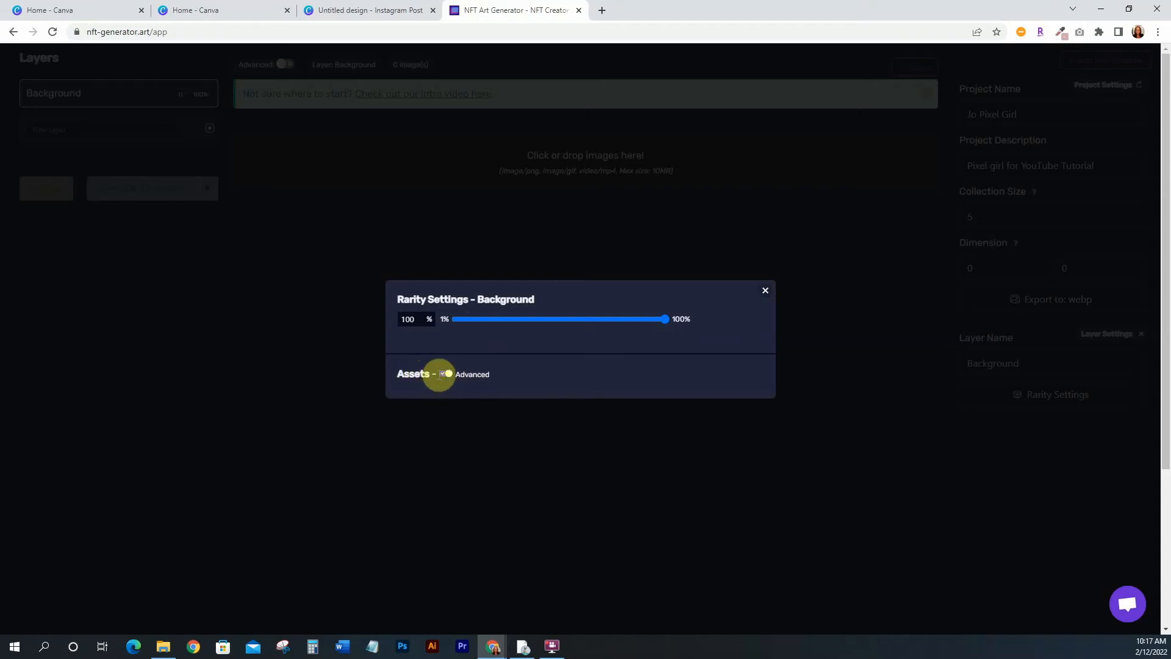
pyautogui.click(449, 375)
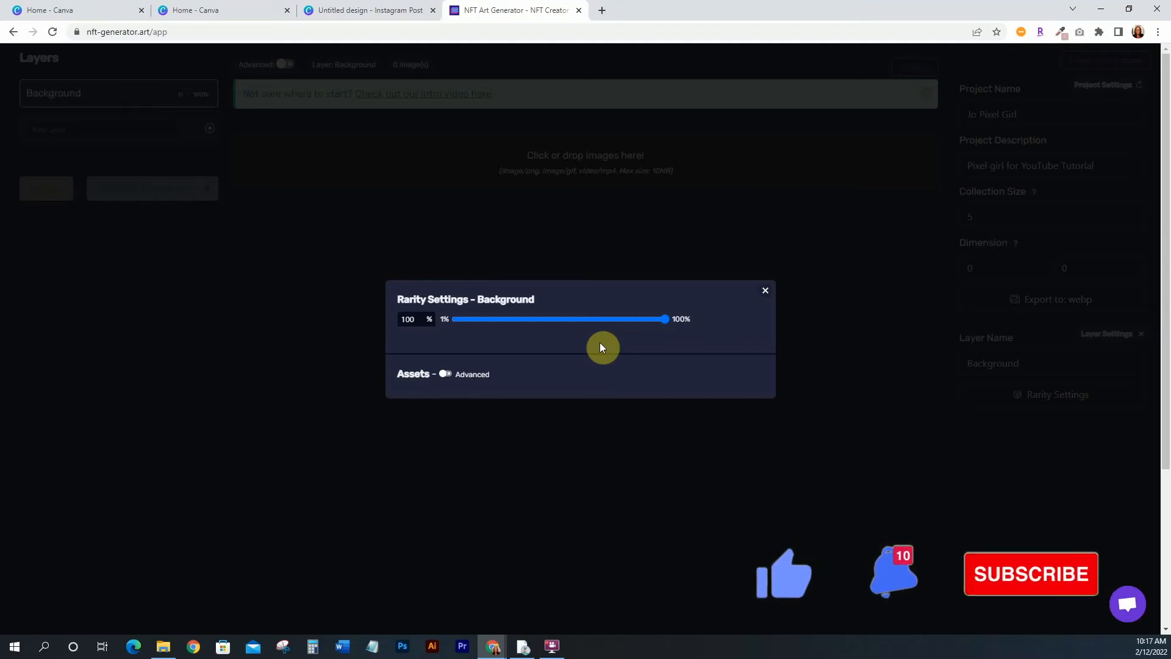
pyautogui.click(767, 291)
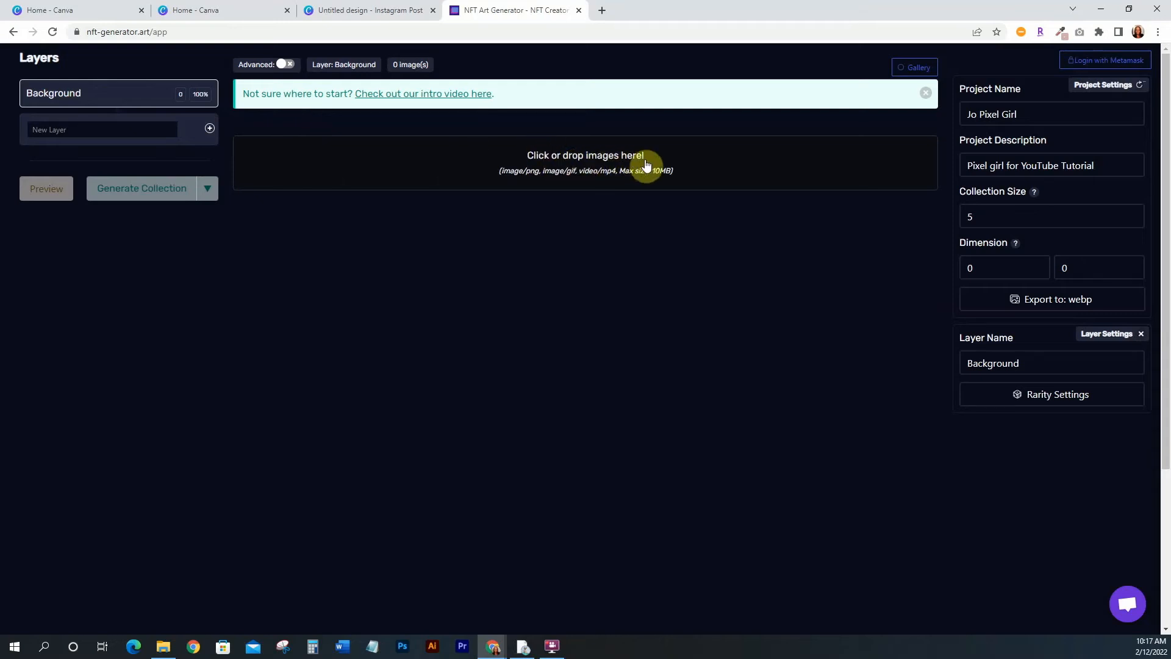
# Upload 7.png, 5.png and 6.png from the downloads folder into the Background layer
pyautogui.click(165, 644)
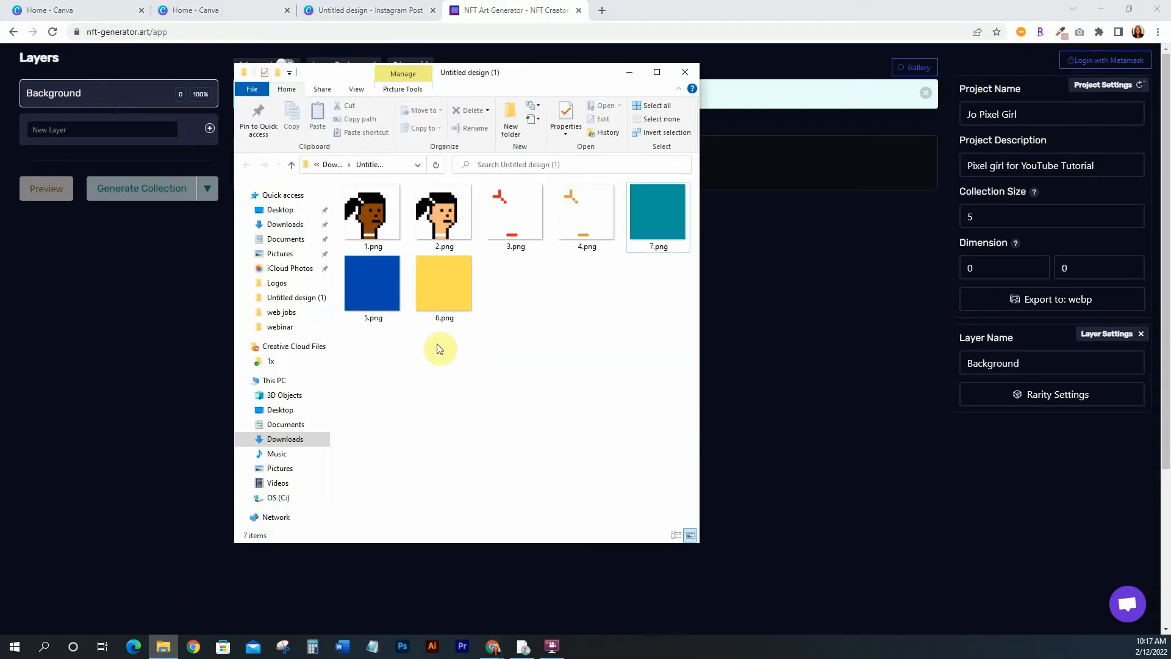
pyautogui.click(671, 201)
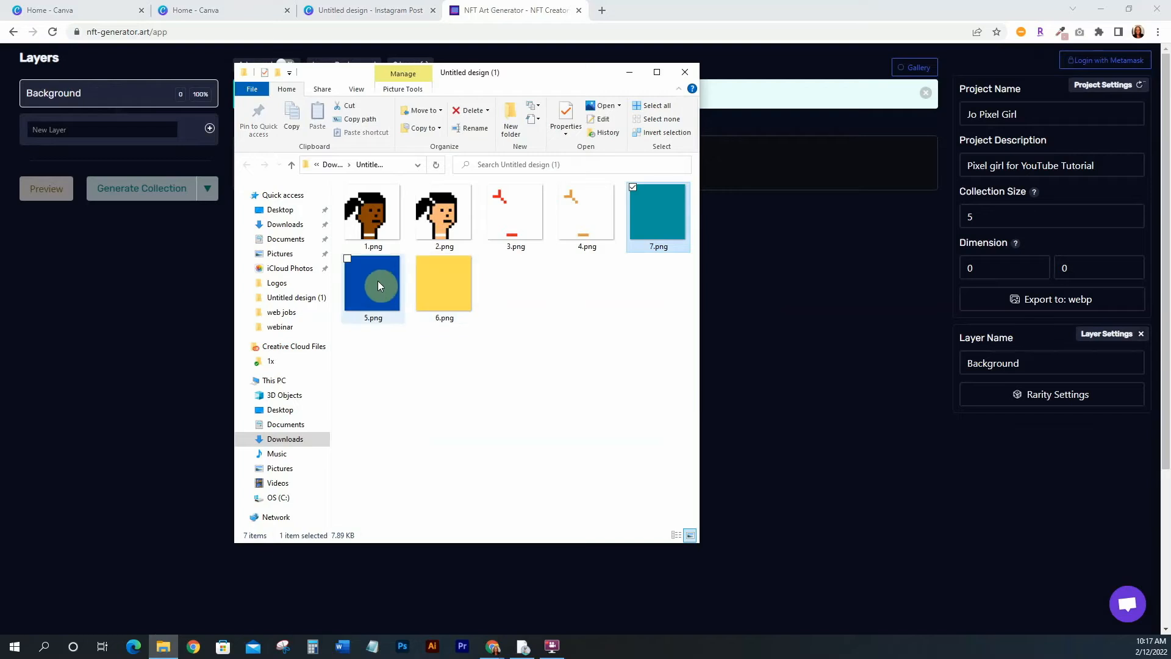
pyautogui.keyDown('shift'); pyautogui.click(434, 279); pyautogui.keyUp('shift')
pyautogui.moveTo(682, 190); pyautogui.dragTo(785, 160)
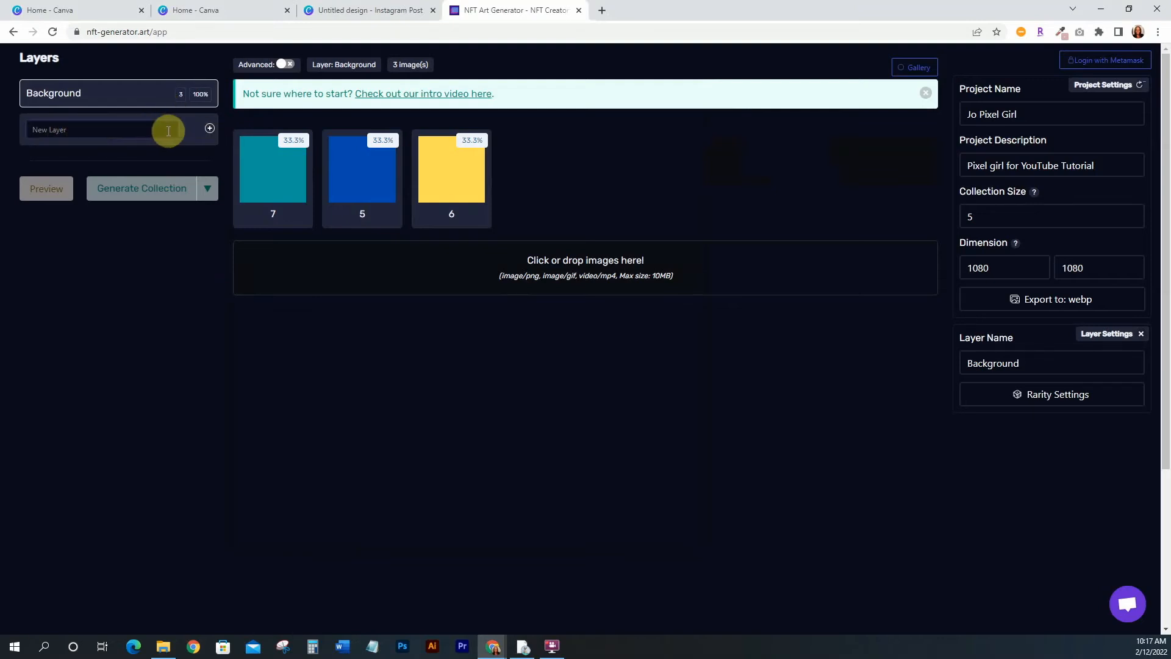
# Add a new layer named Girls and upload 1.png and 2.png into it
pyautogui.write('Girls')
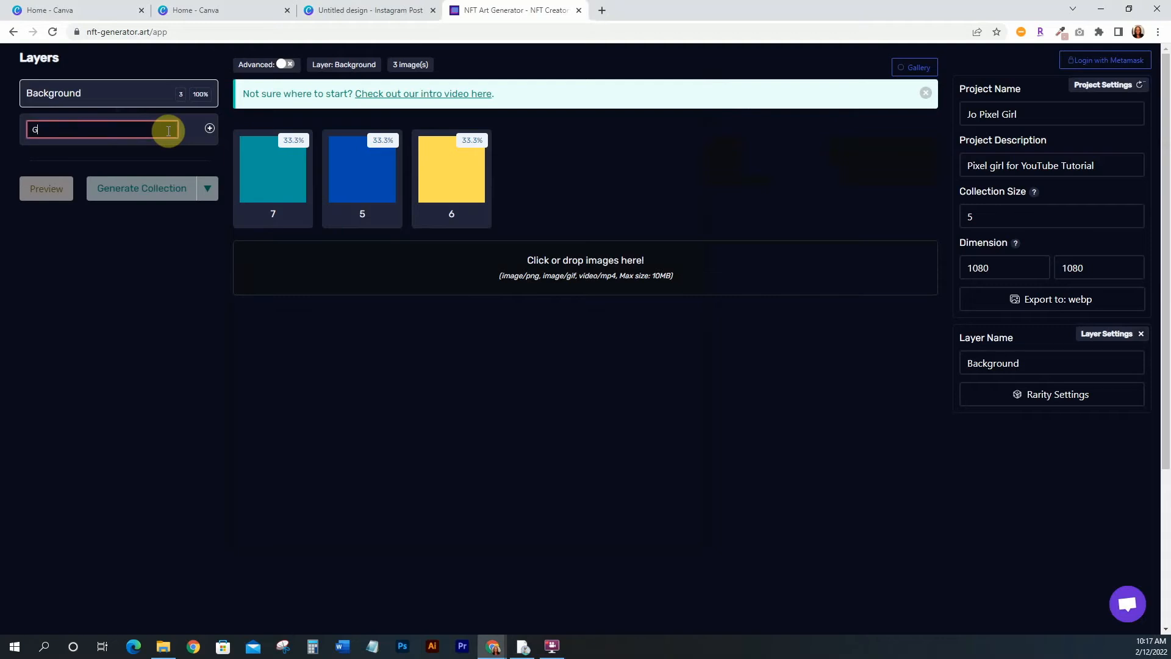
pyautogui.click(209, 128)
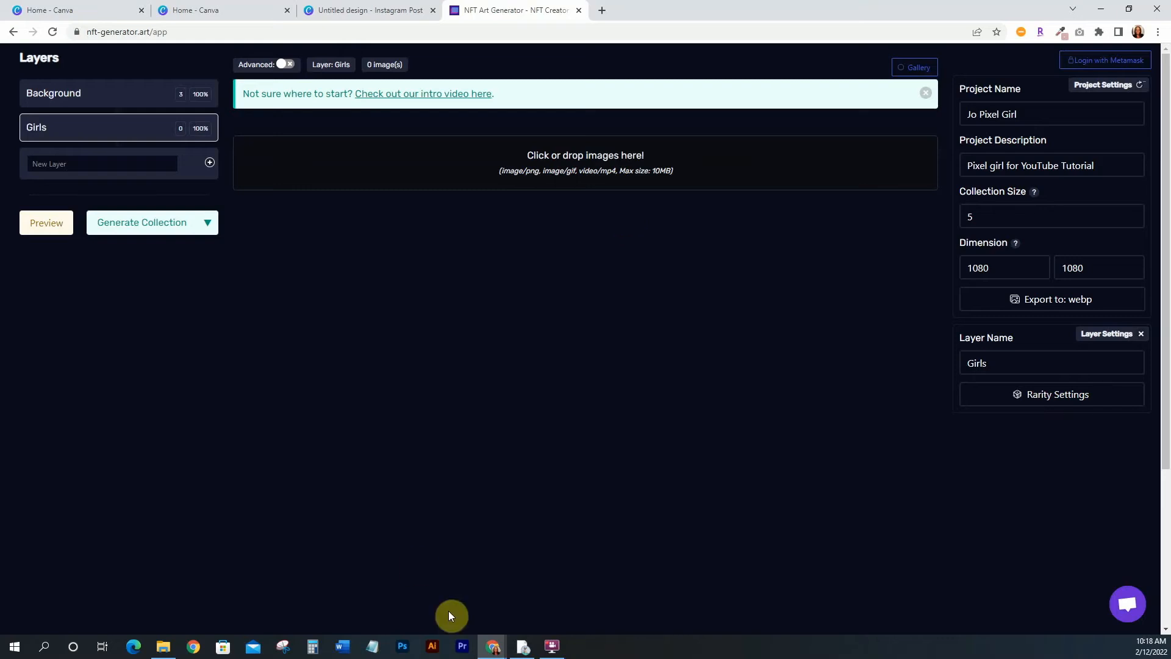
pyautogui.click(160, 645)
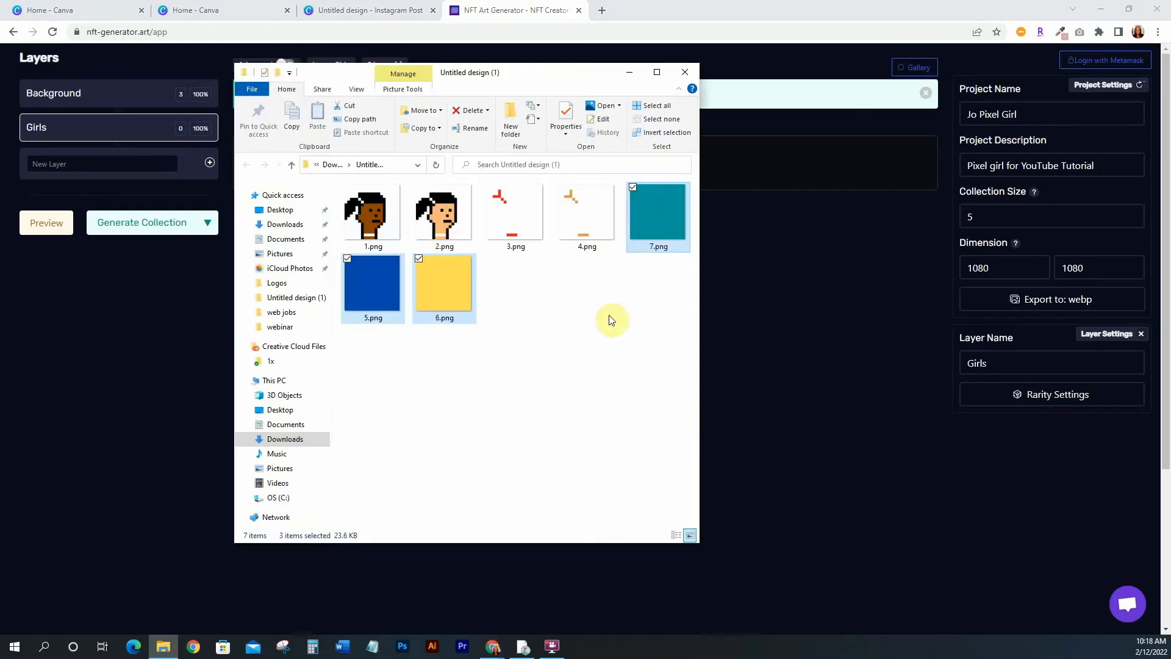
pyautogui.click(381, 225)
pyautogui.keyDown('ctrl'); pyautogui.click(441, 215); pyautogui.keyUp('ctrl')
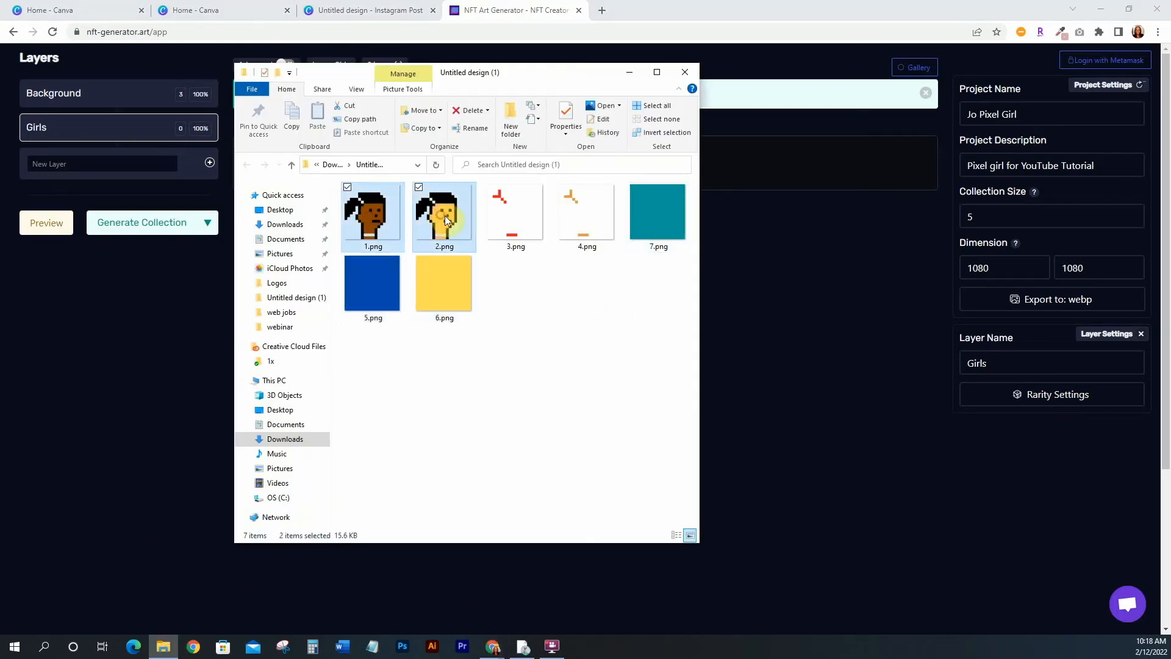
pyautogui.moveTo(446, 216); pyautogui.dragTo(771, 170)
pyautogui.click(503, 317)
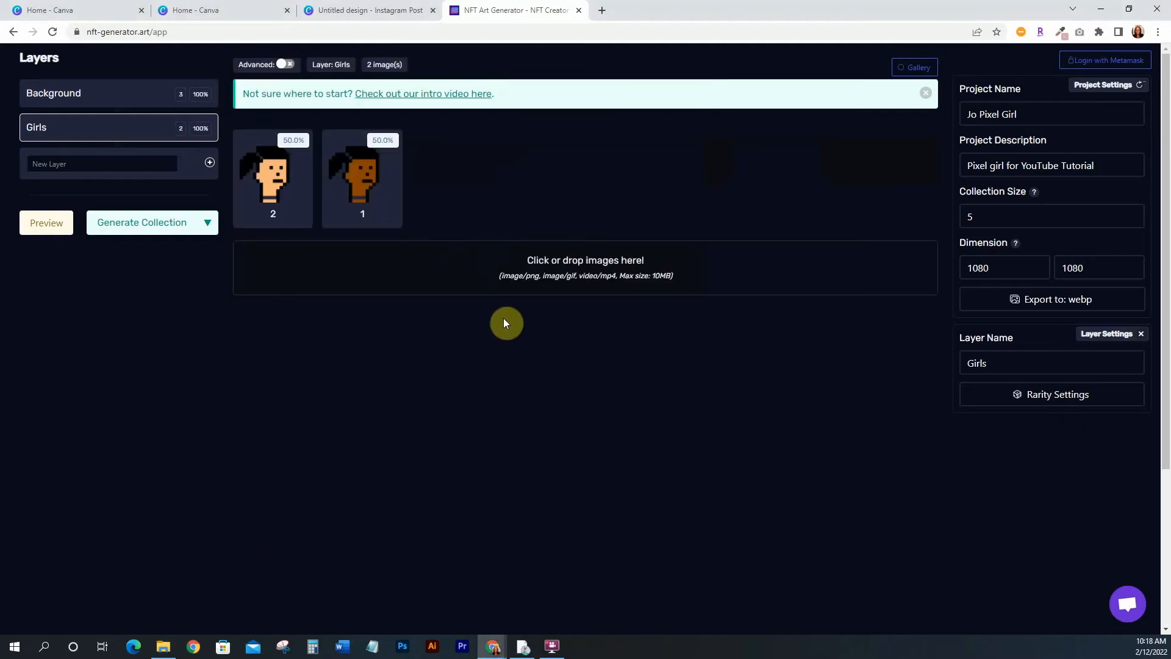
# Add a new layer named Bows and upload 3.png and 4.png into it
pyautogui.click(152, 163)
pyautogui.write('Bows')
pyautogui.click(210, 162)
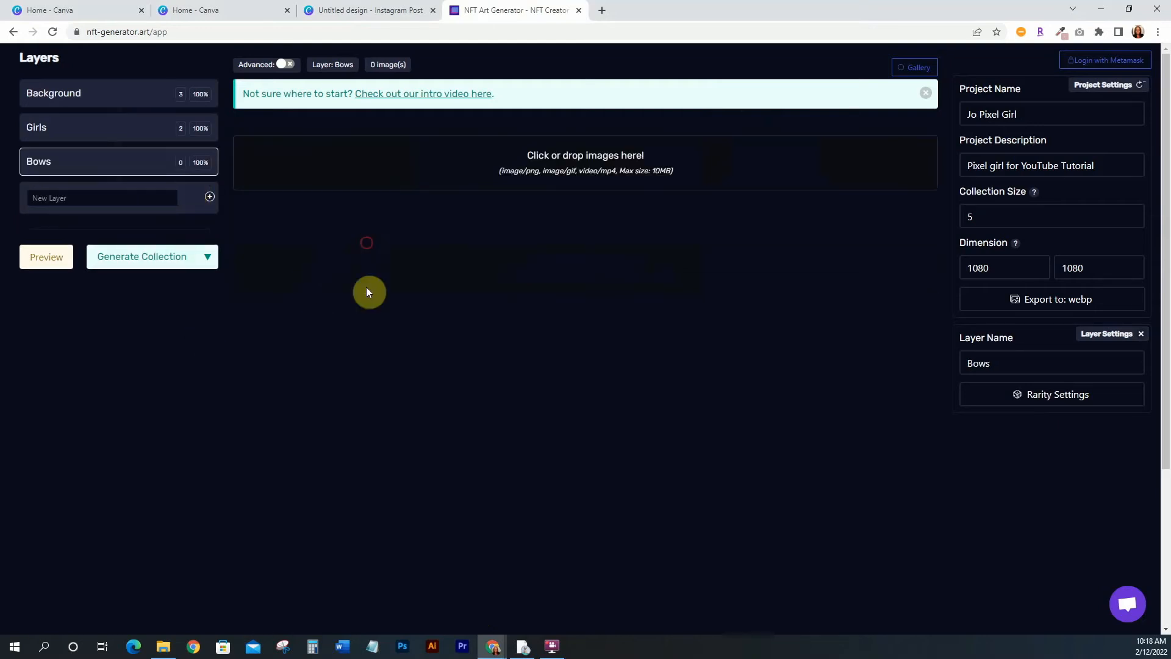
pyautogui.click(163, 647)
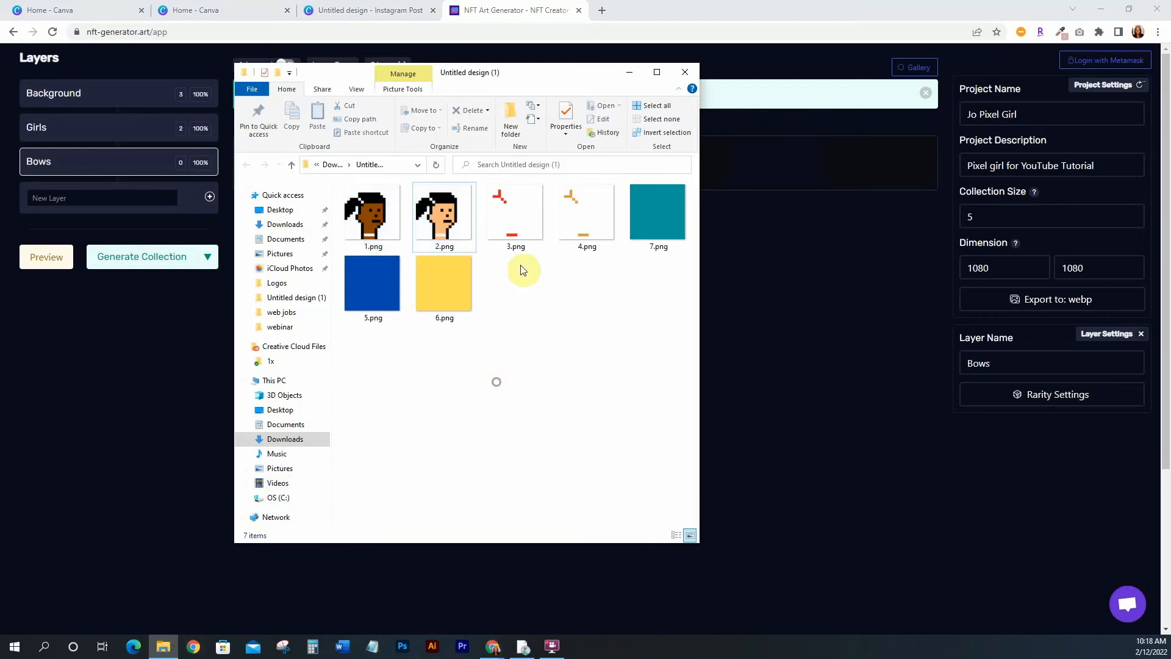
pyautogui.click(526, 212)
pyautogui.keyDown('ctrl'); pyautogui.click(581, 220); pyautogui.keyUp('ctrl')
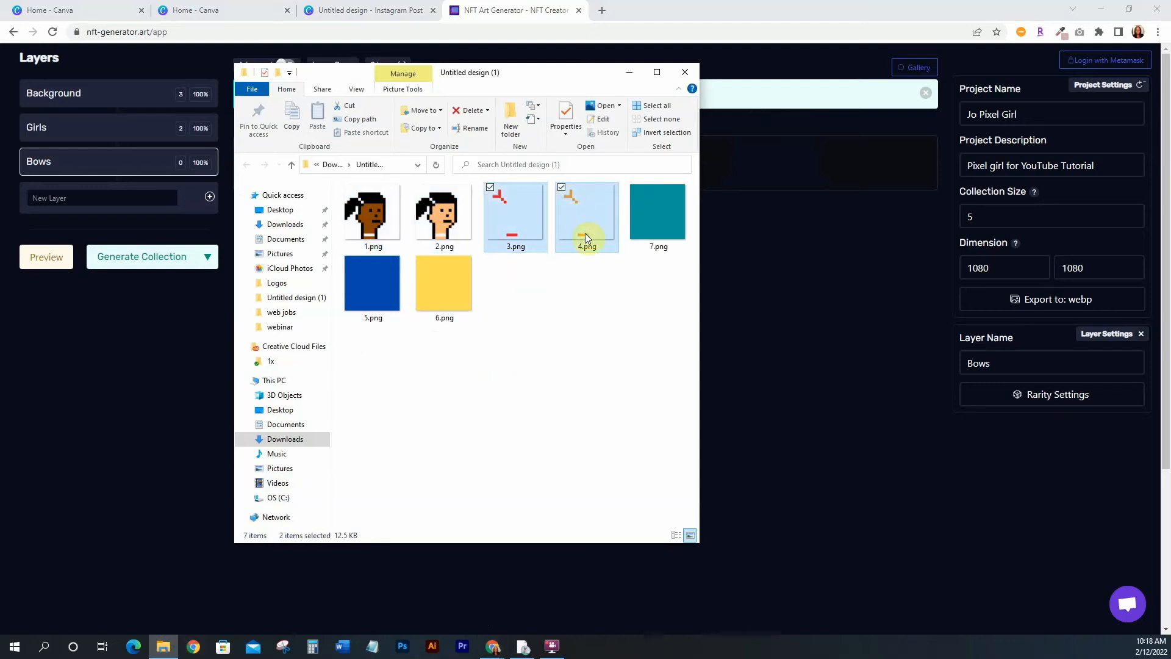
pyautogui.moveTo(580, 221); pyautogui.dragTo(759, 178)
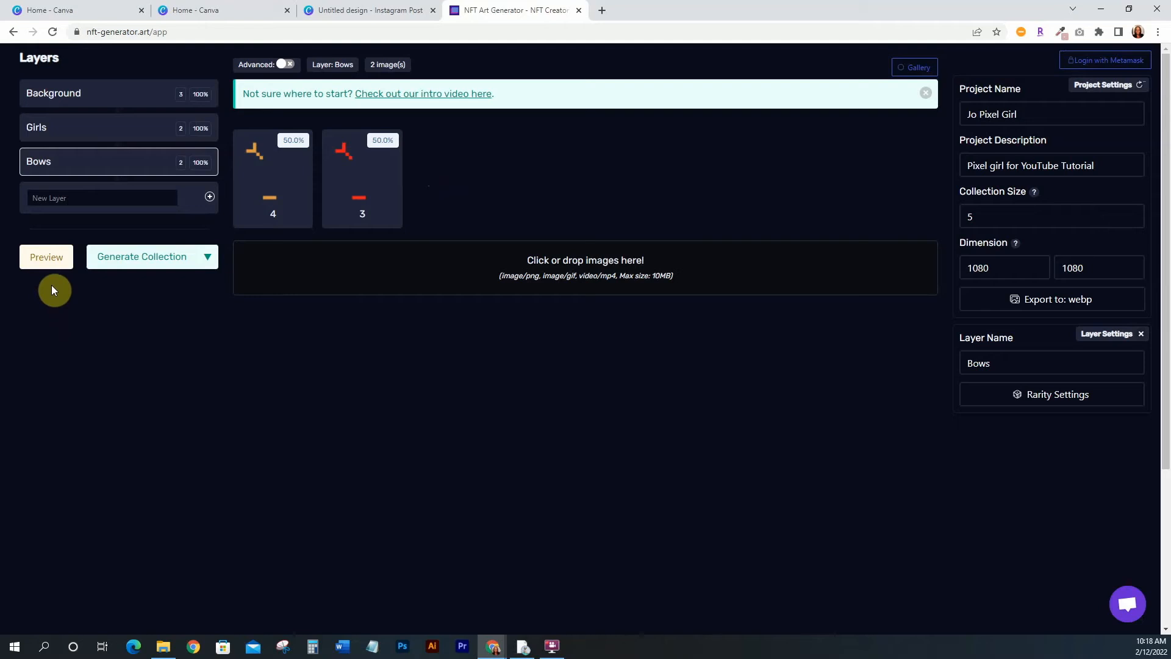
# Preview a random combination of the layers and close the preview
pyautogui.click(48, 263)
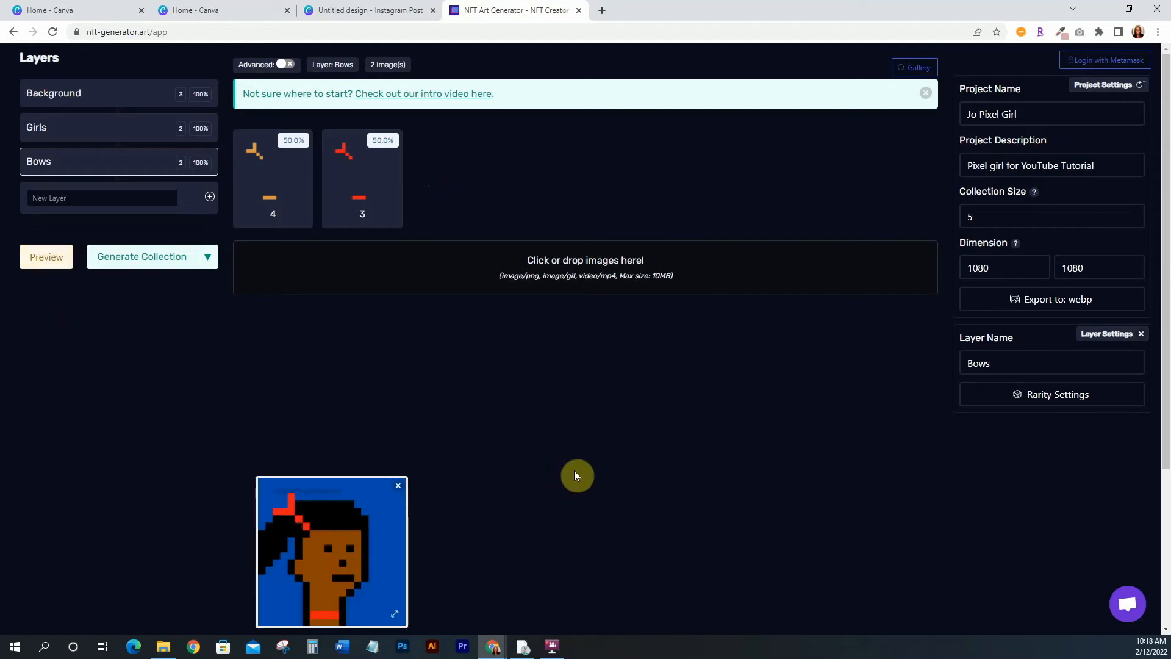
pyautogui.scroll(-2, 576, 475)
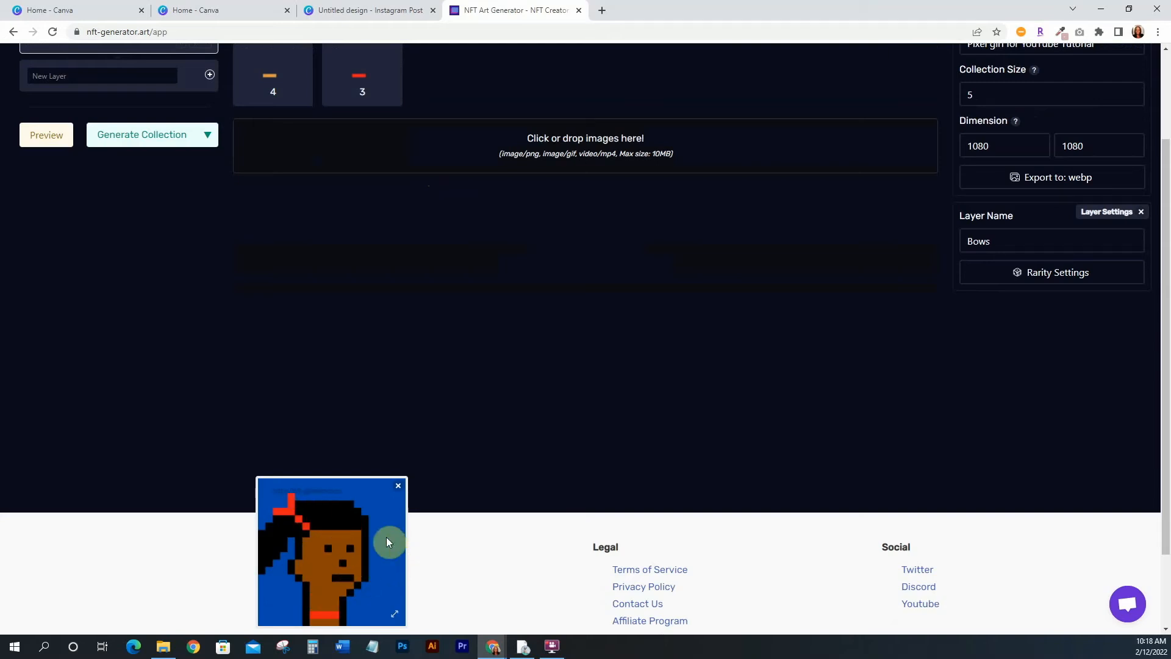
pyautogui.click(399, 488)
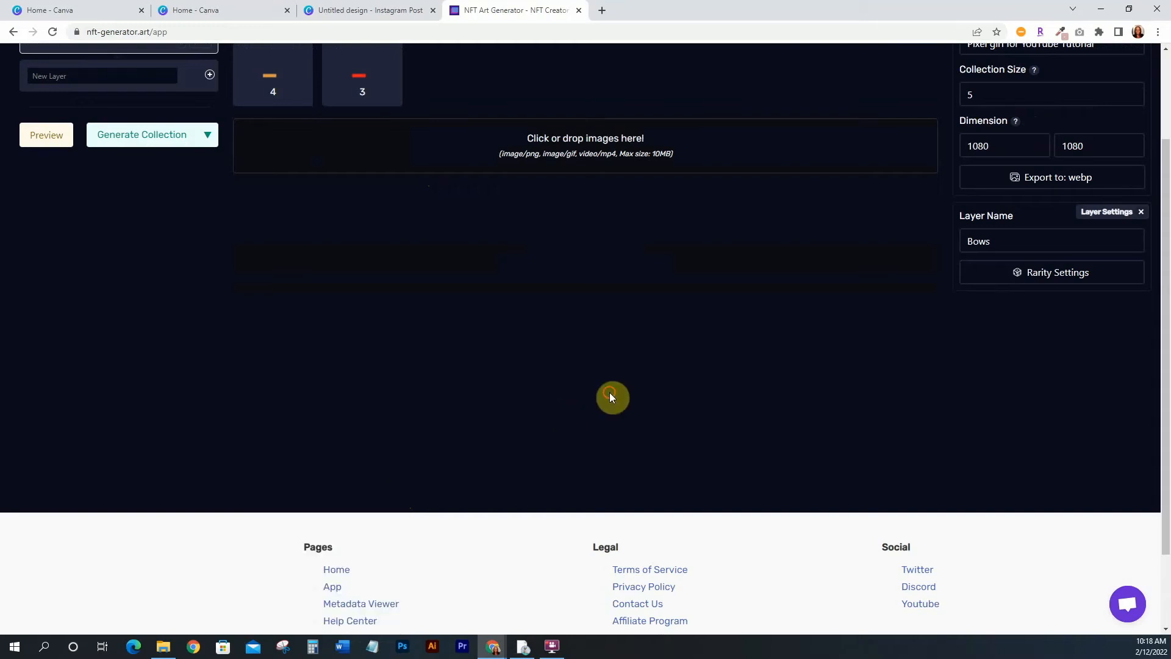
pyautogui.scroll(2, 609, 393)
# Generate the collection and download it, supplying an email address in the completion dialog
pyautogui.click(208, 259)
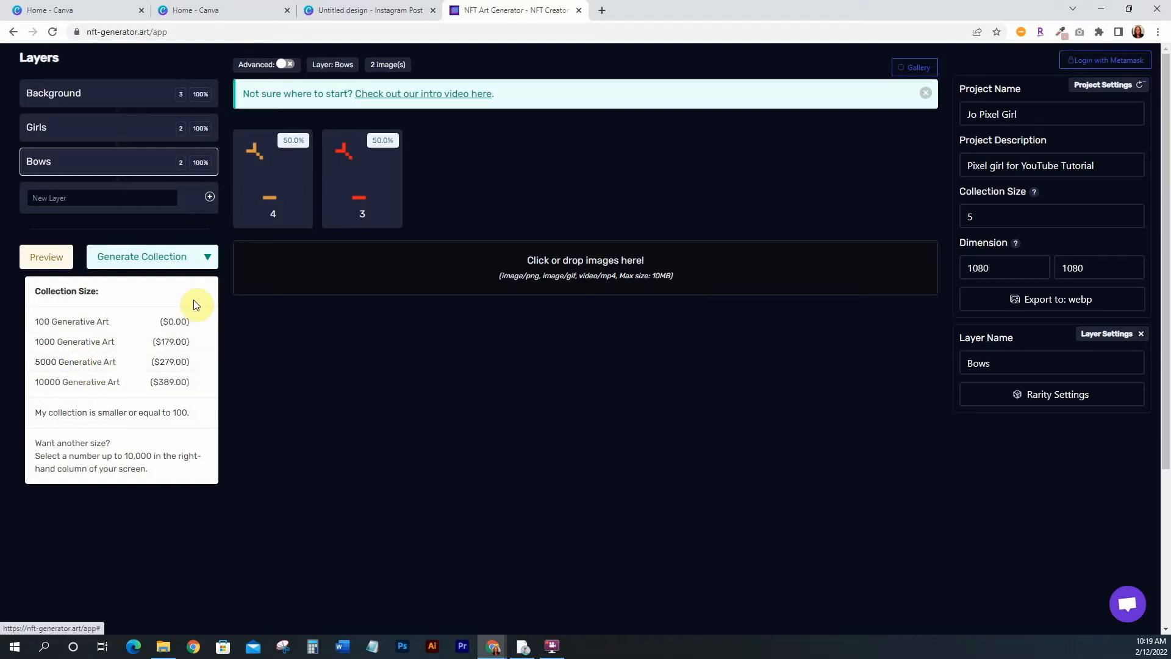
pyautogui.click(206, 256)
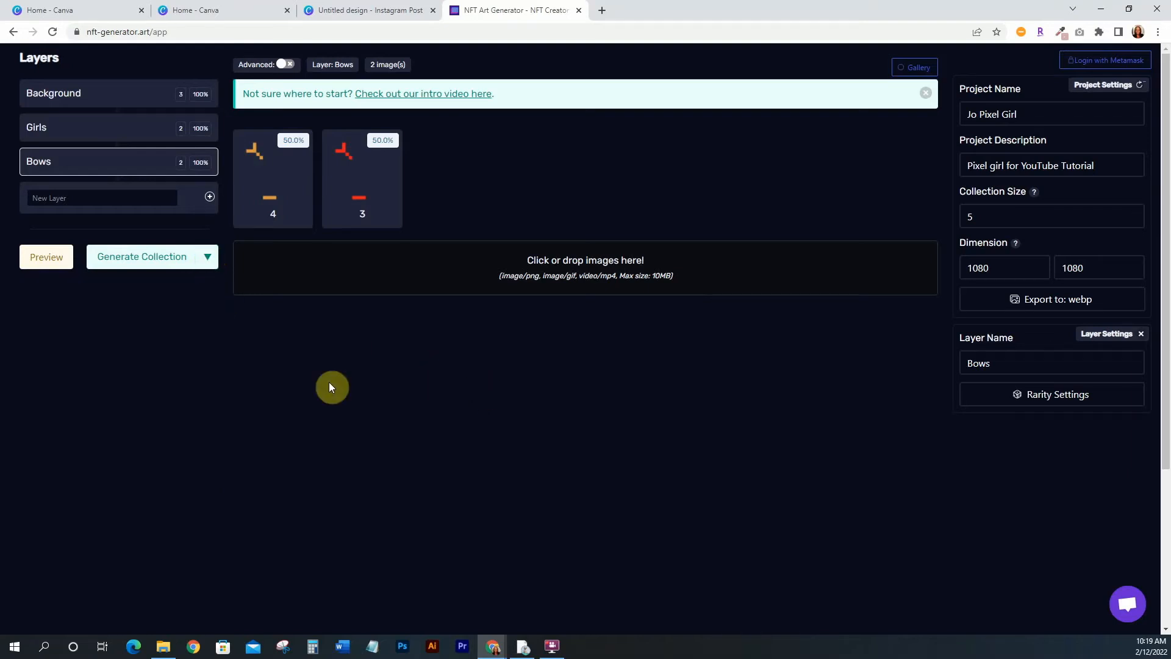
pyautogui.click(107, 257)
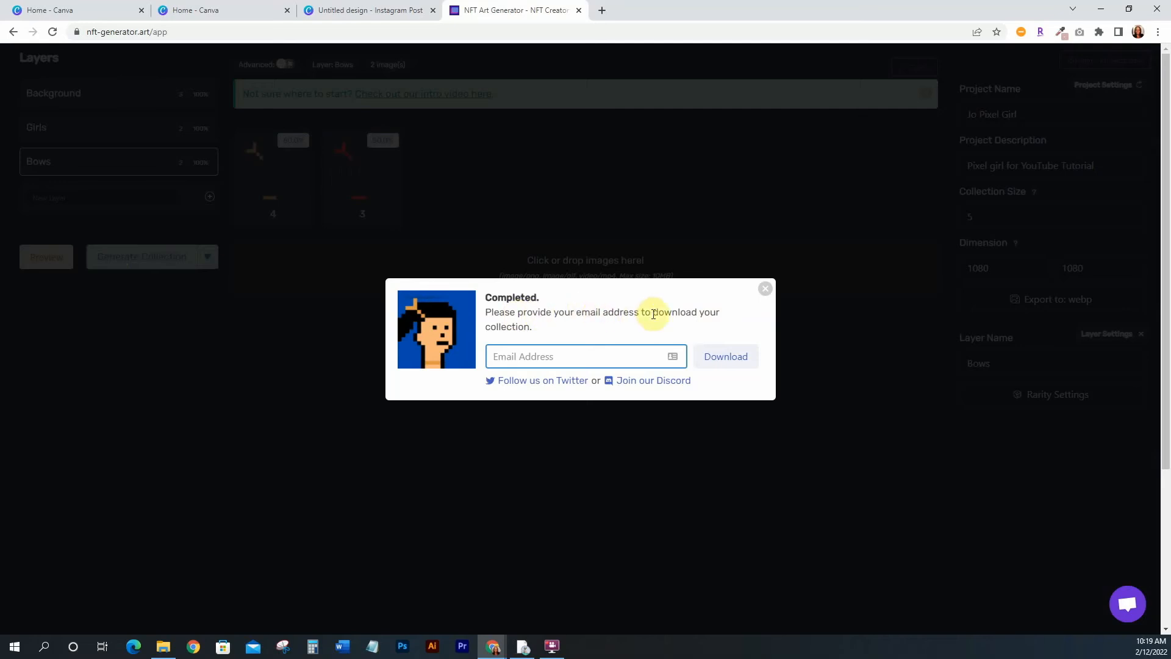
pyautogui.click(524, 356)
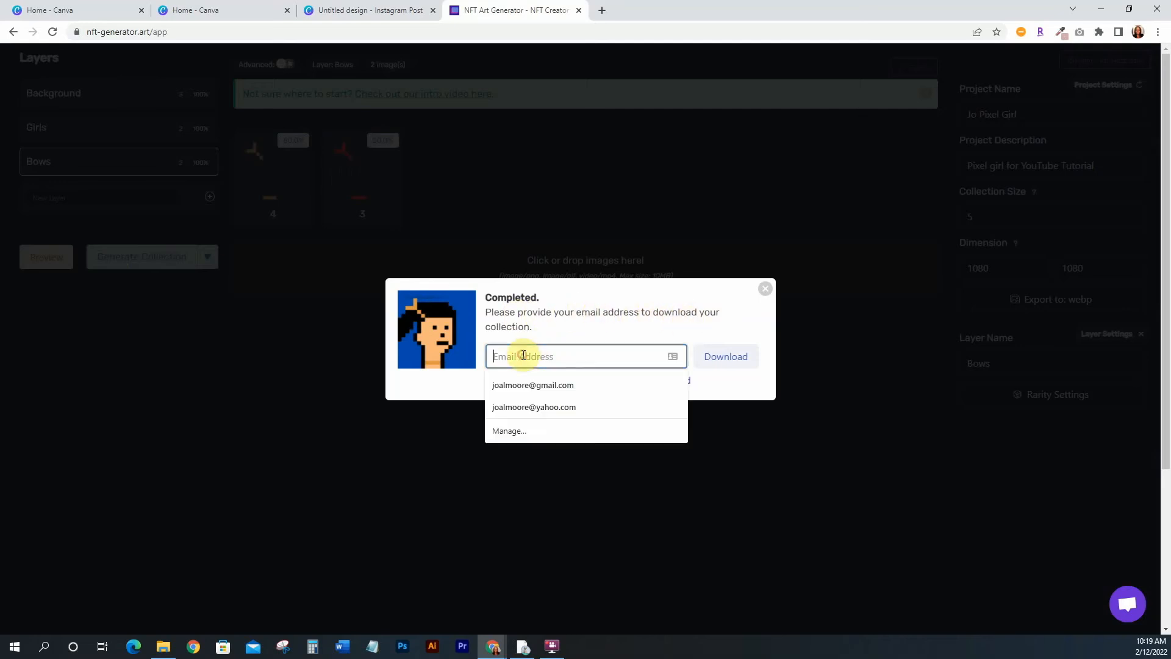
pyautogui.click(517, 390)
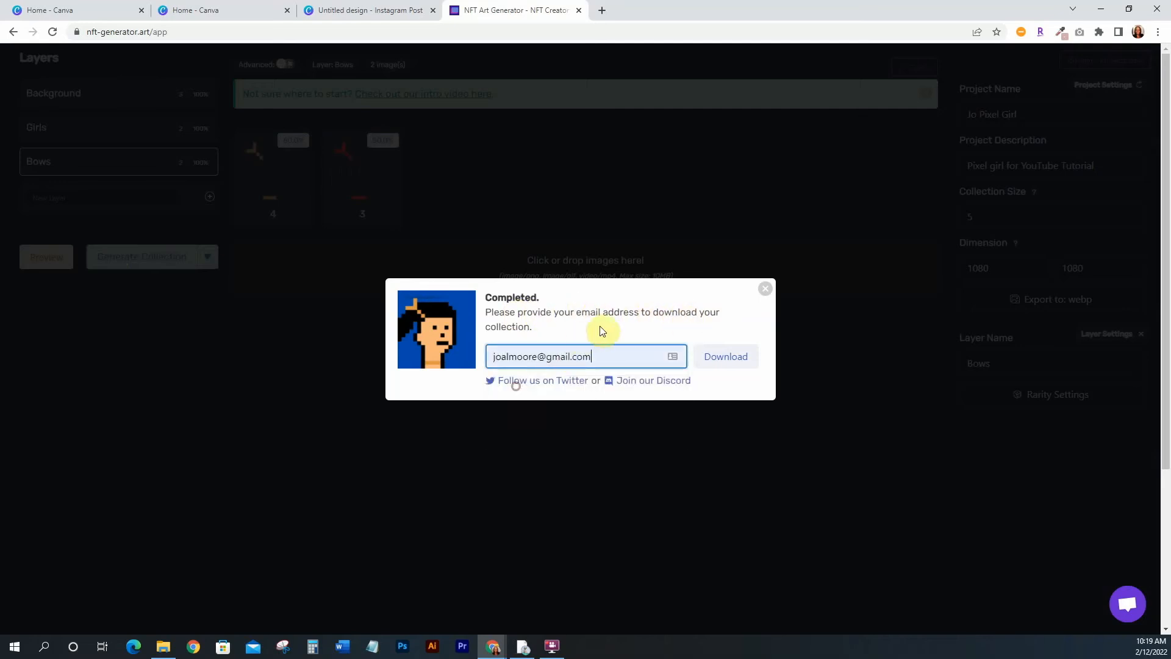
pyautogui.click(724, 359)
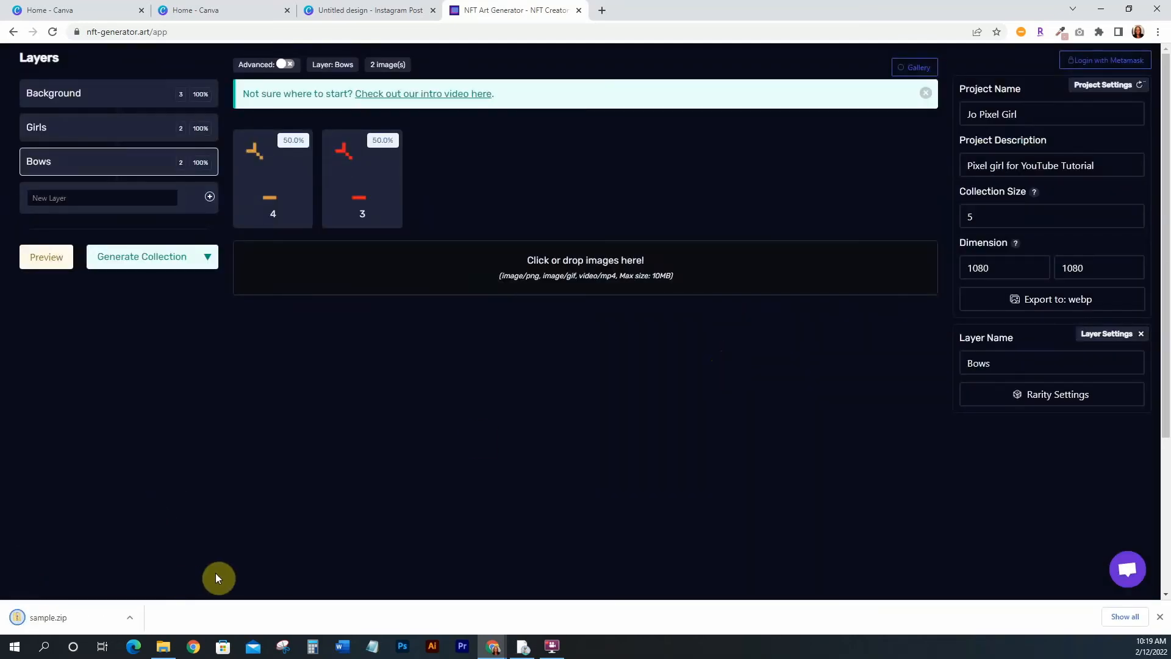
# Show the downloaded sample.zip in its folder and extract all of its files
pyautogui.click(131, 618)
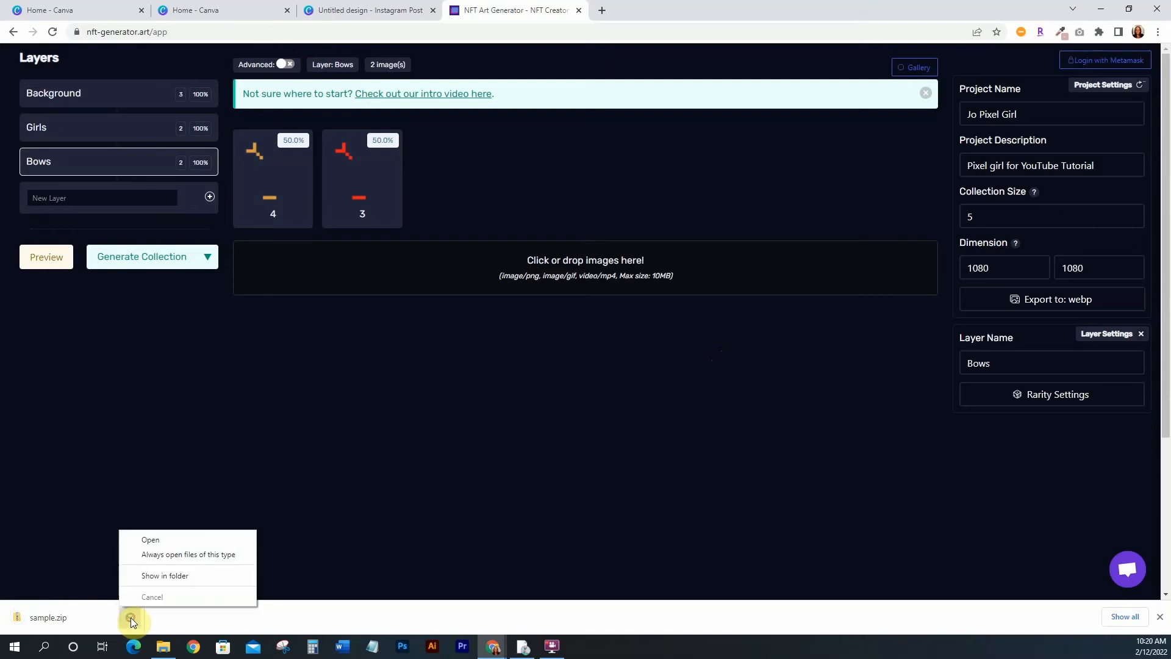
pyautogui.click(179, 576)
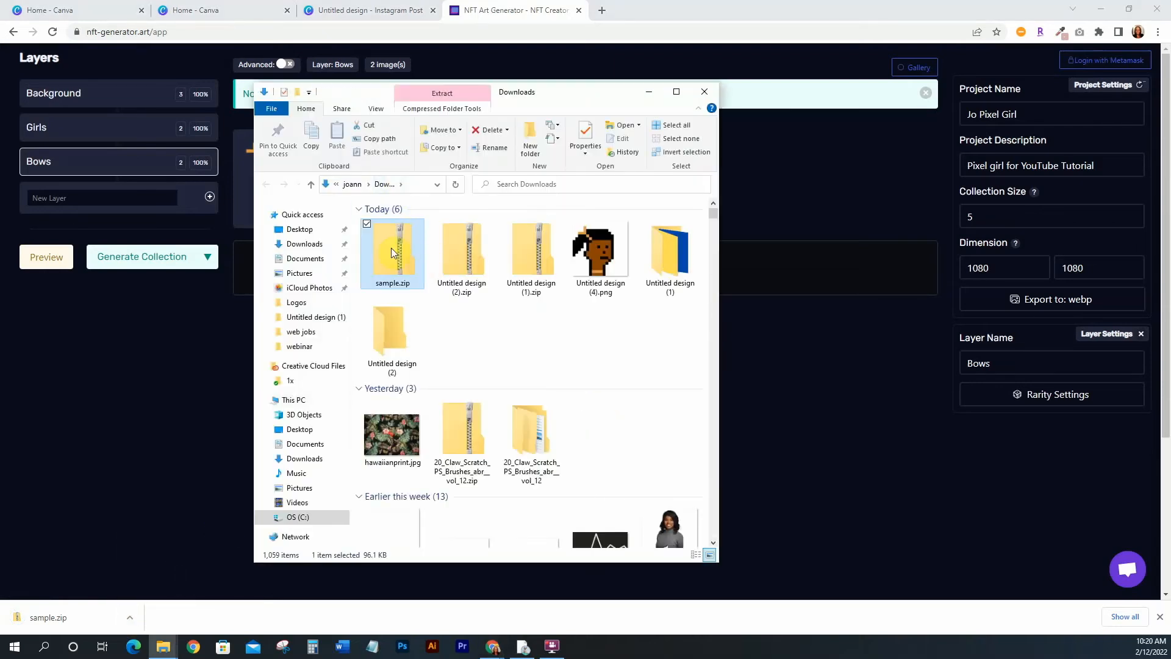
pyautogui.click(464, 109)
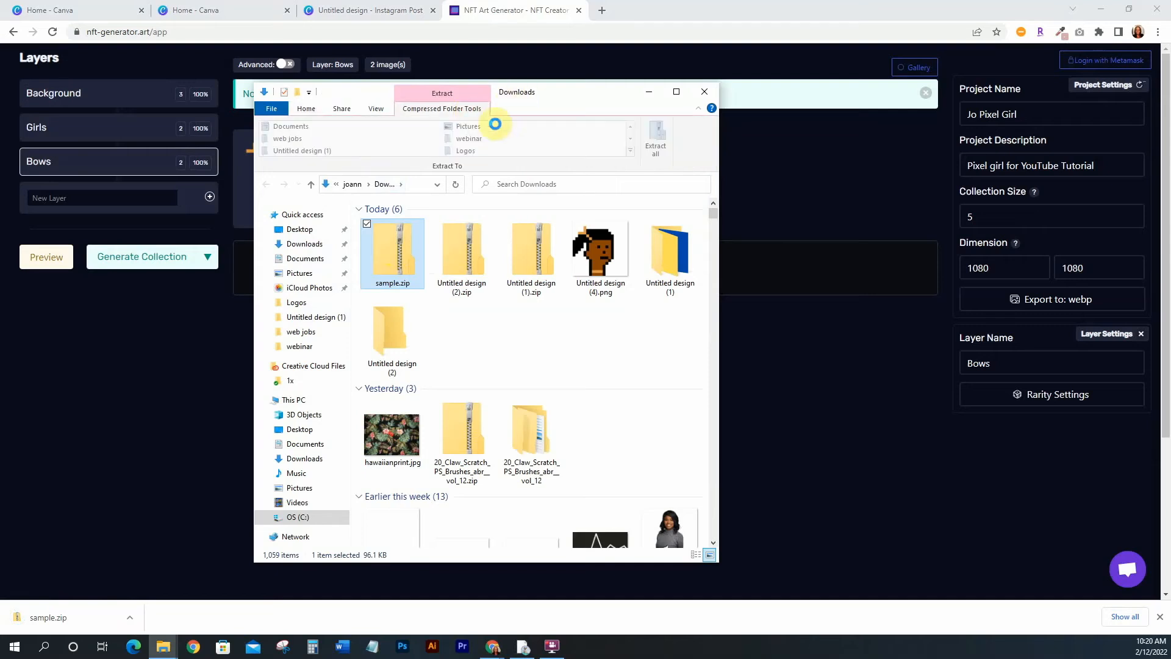
pyautogui.click(657, 134)
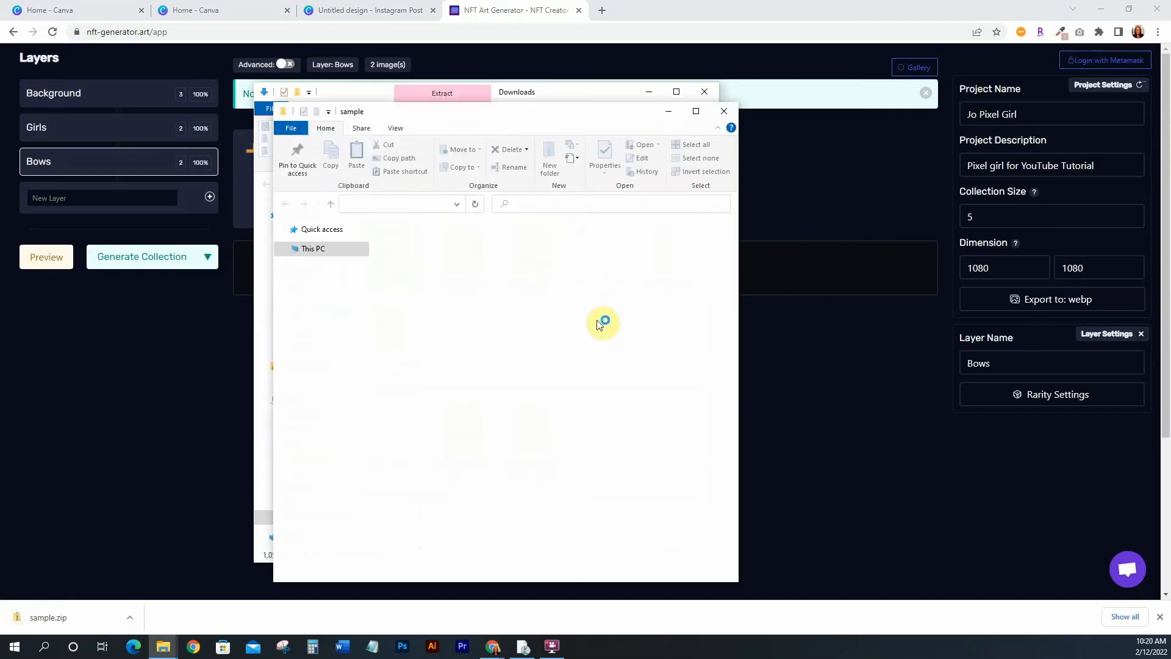
pyautogui.moveTo(572, 116); pyautogui.dragTo(604, 87)
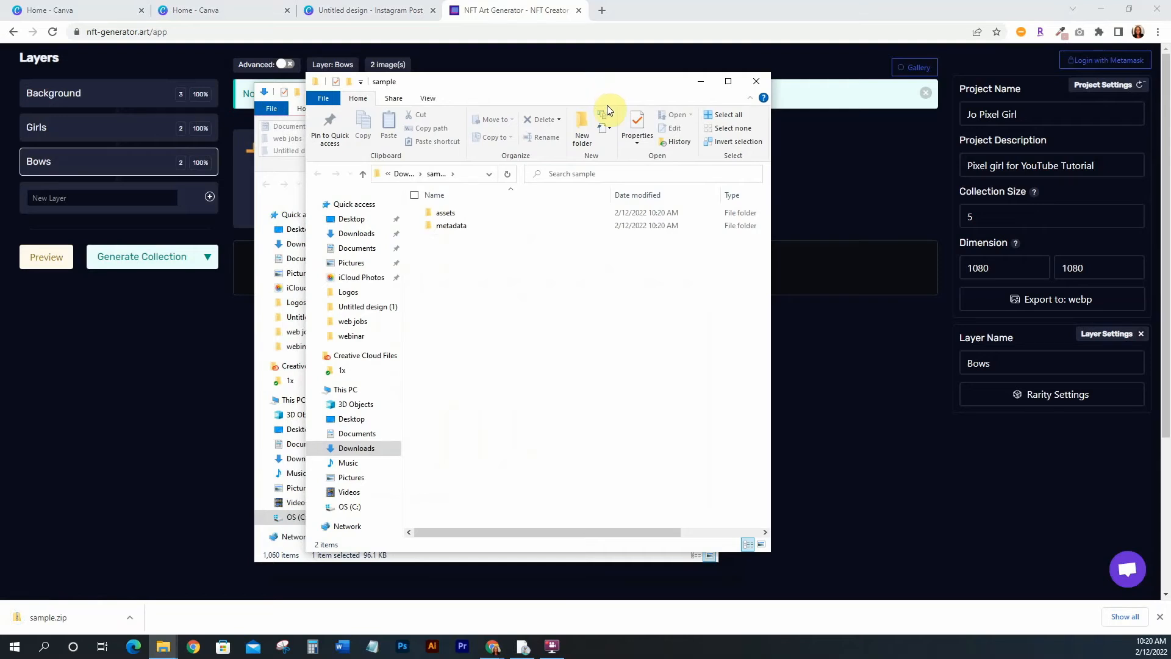
# Browse the extracted assets and metadata folders and open 5.webp in the browser to inspect it
pyautogui.click(446, 217)
pyautogui.doubleClick(445, 214)
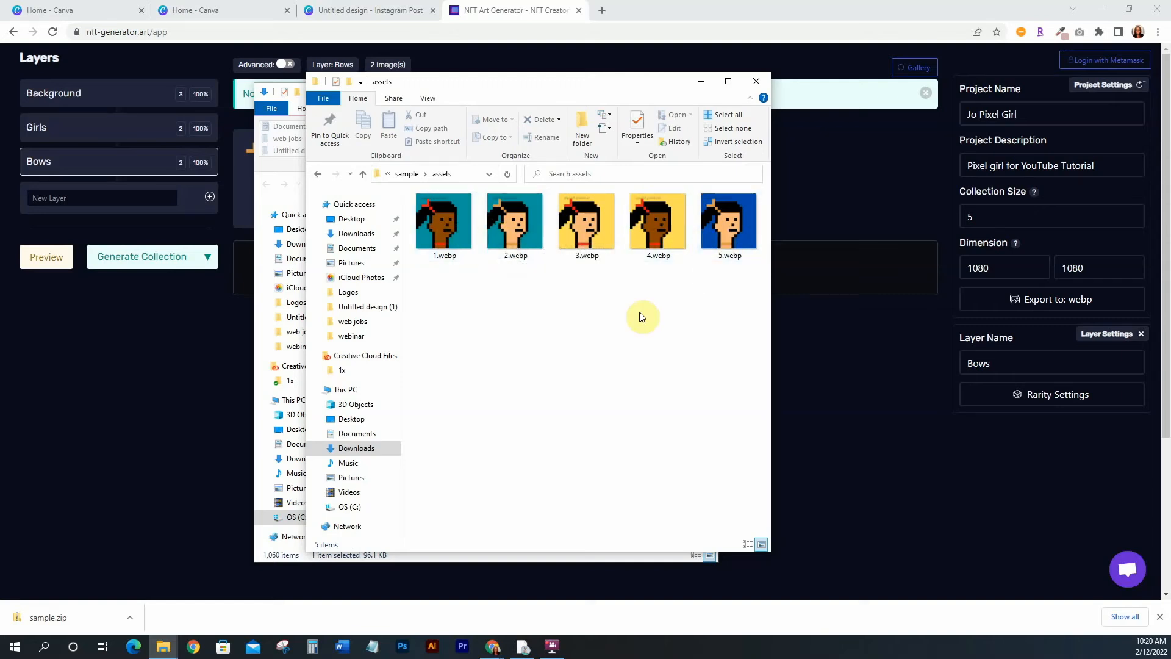
pyautogui.click(407, 174)
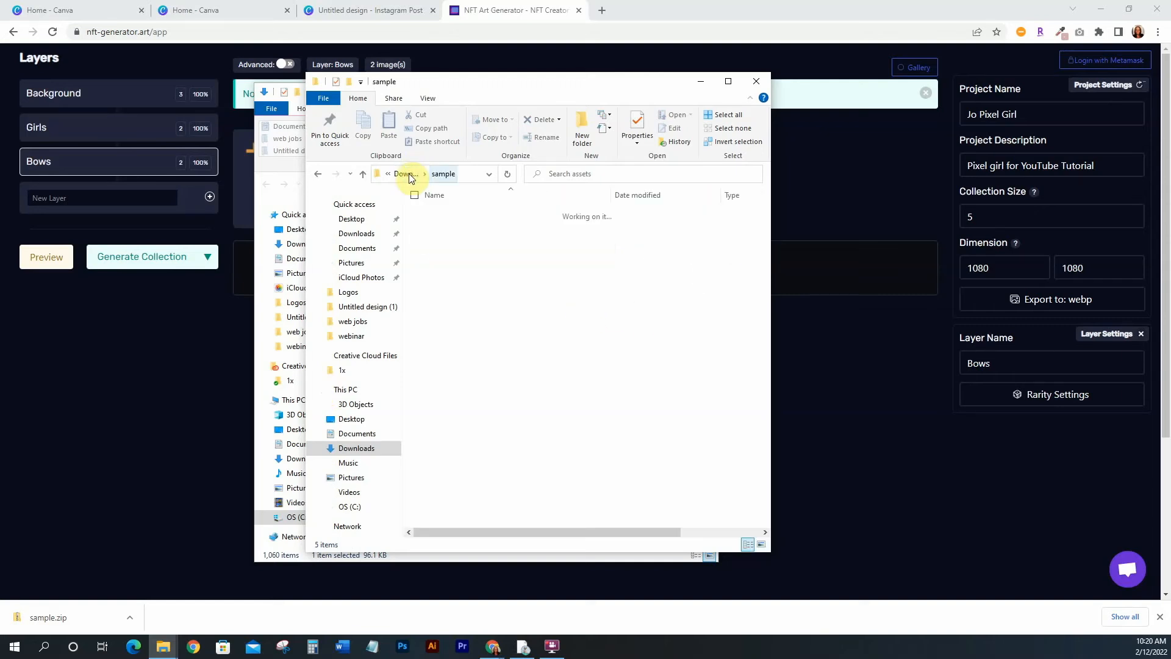
pyautogui.doubleClick(455, 226)
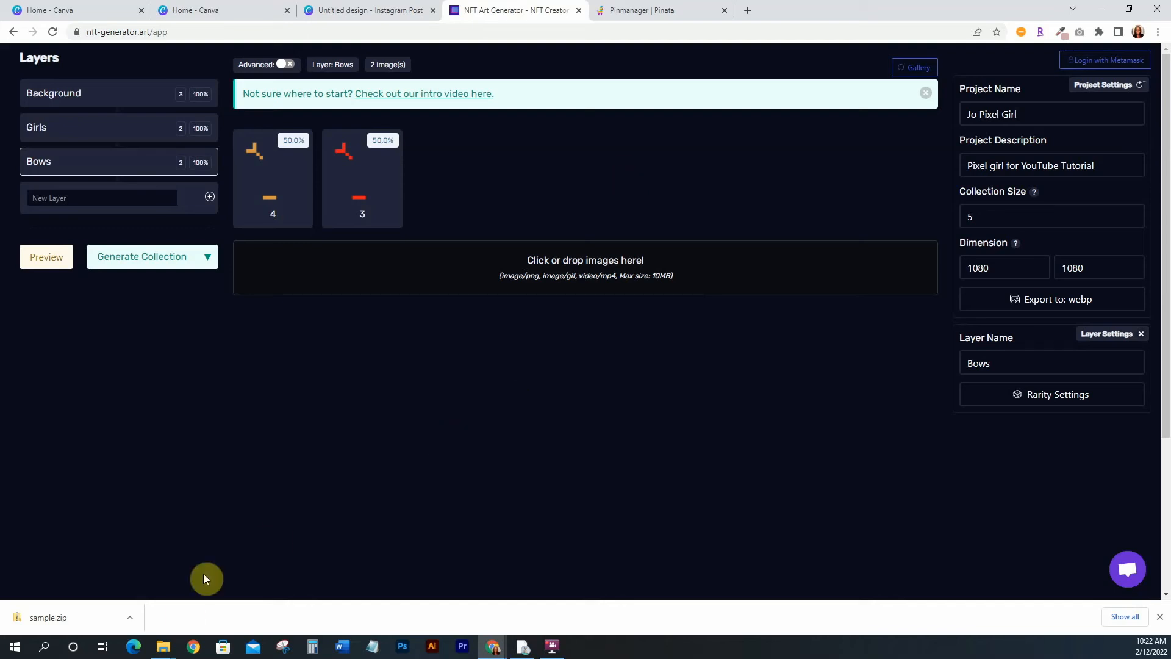
pyautogui.click(163, 646)
pyautogui.click(250, 597)
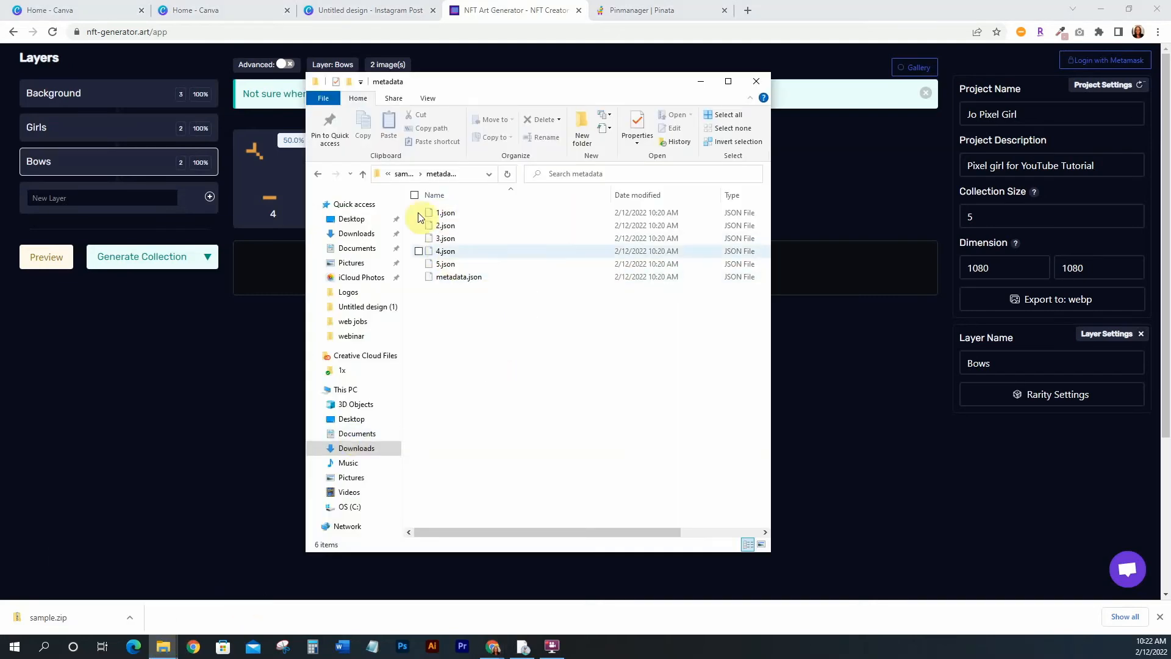
pyautogui.click(402, 174)
pyautogui.doubleClick(445, 213)
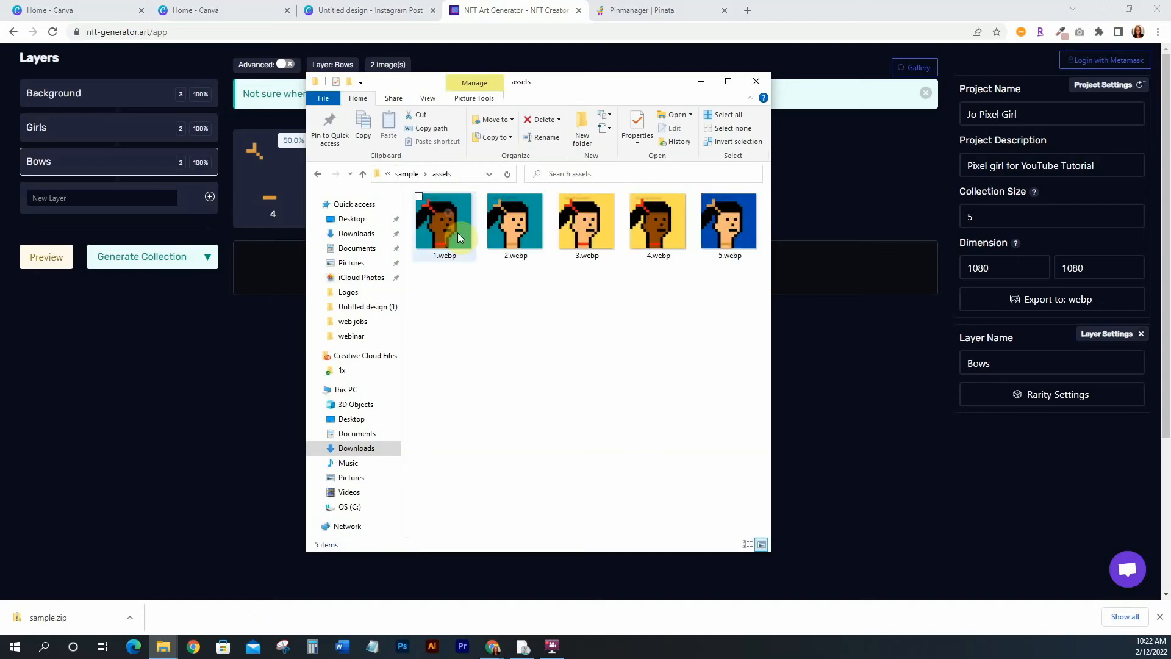
pyautogui.click(509, 345)
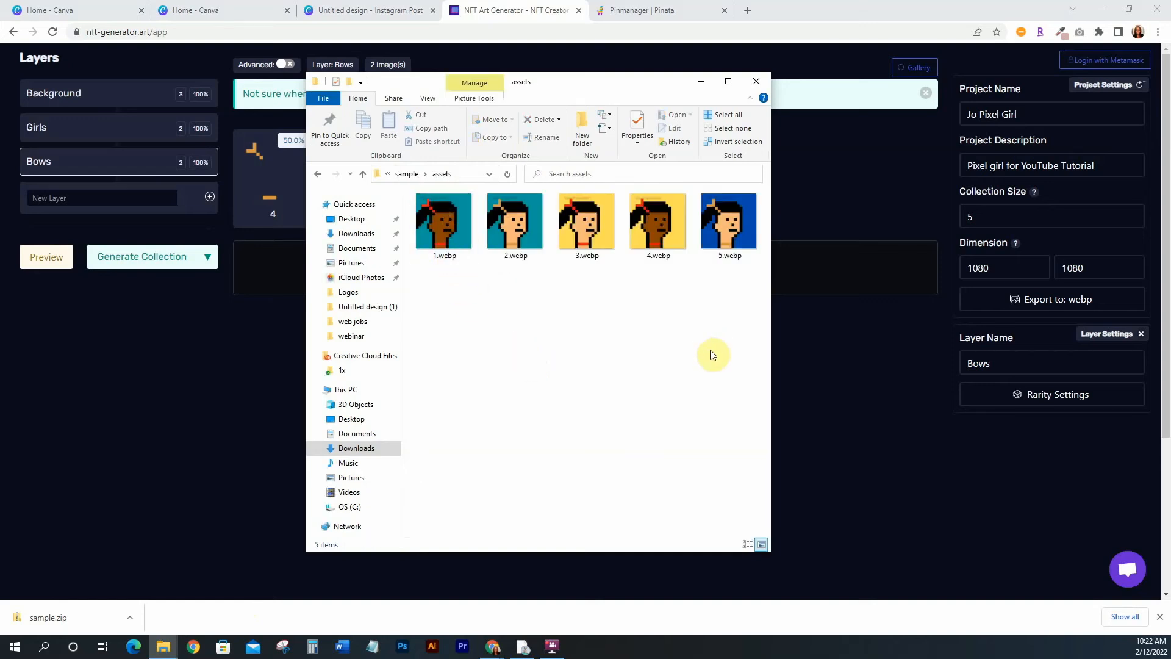
pyautogui.doubleClick(727, 226)
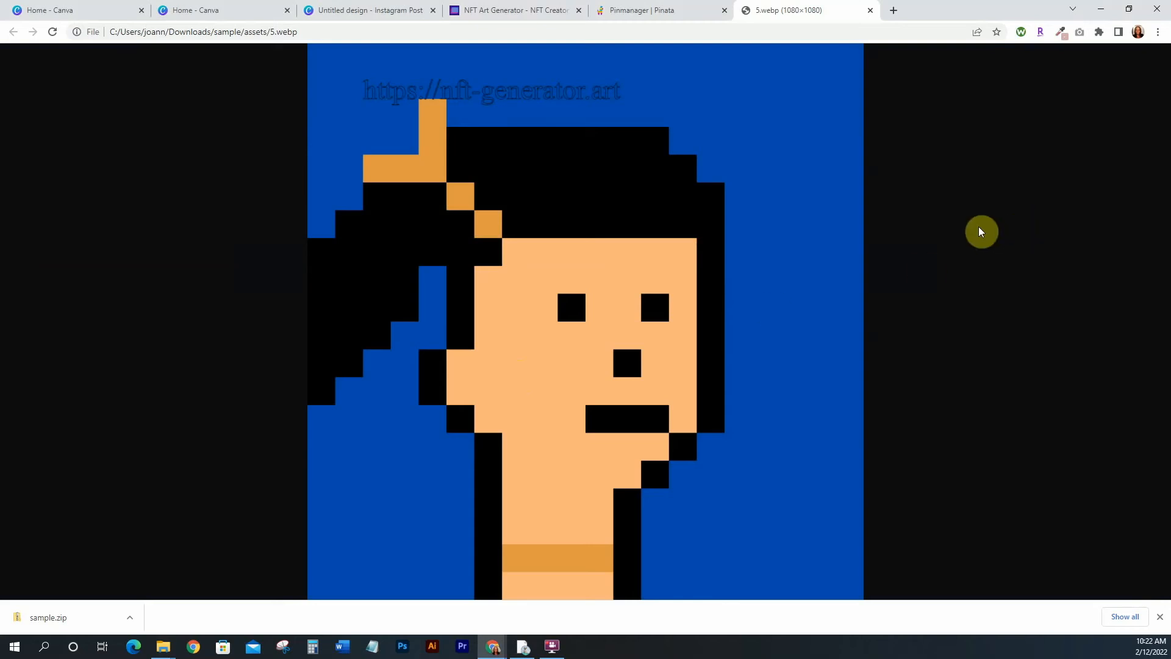
pyautogui.click(1161, 617)
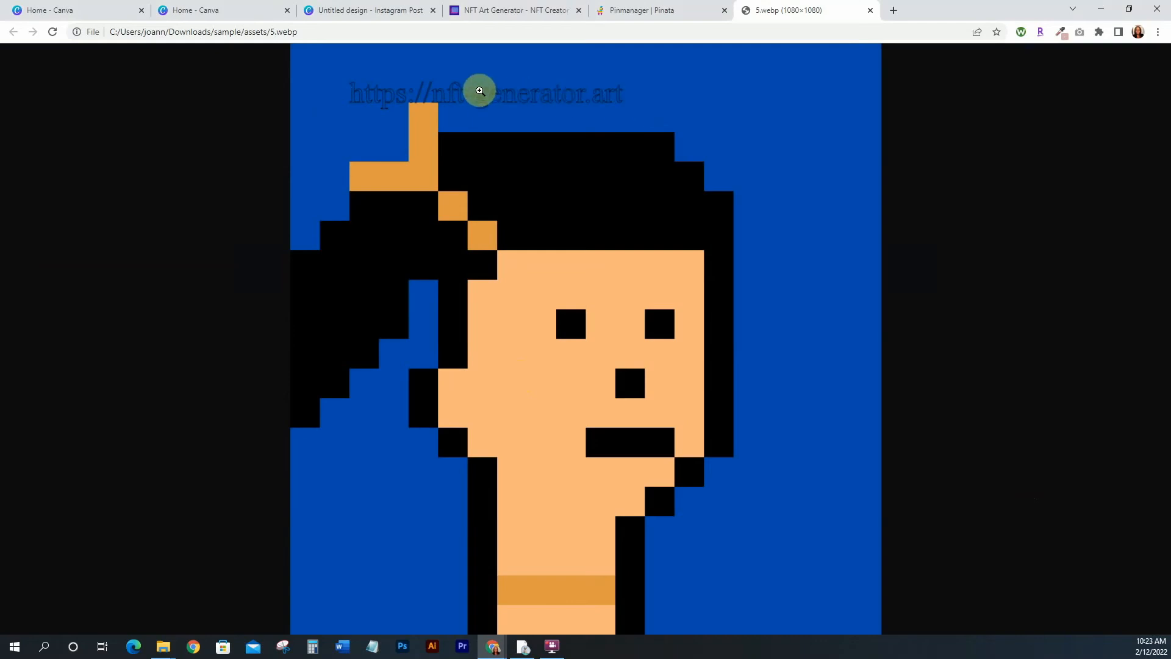
# Compare the generated image with the generator's layers and the Canva design pages in the other tabs
pyautogui.click(501, 11)
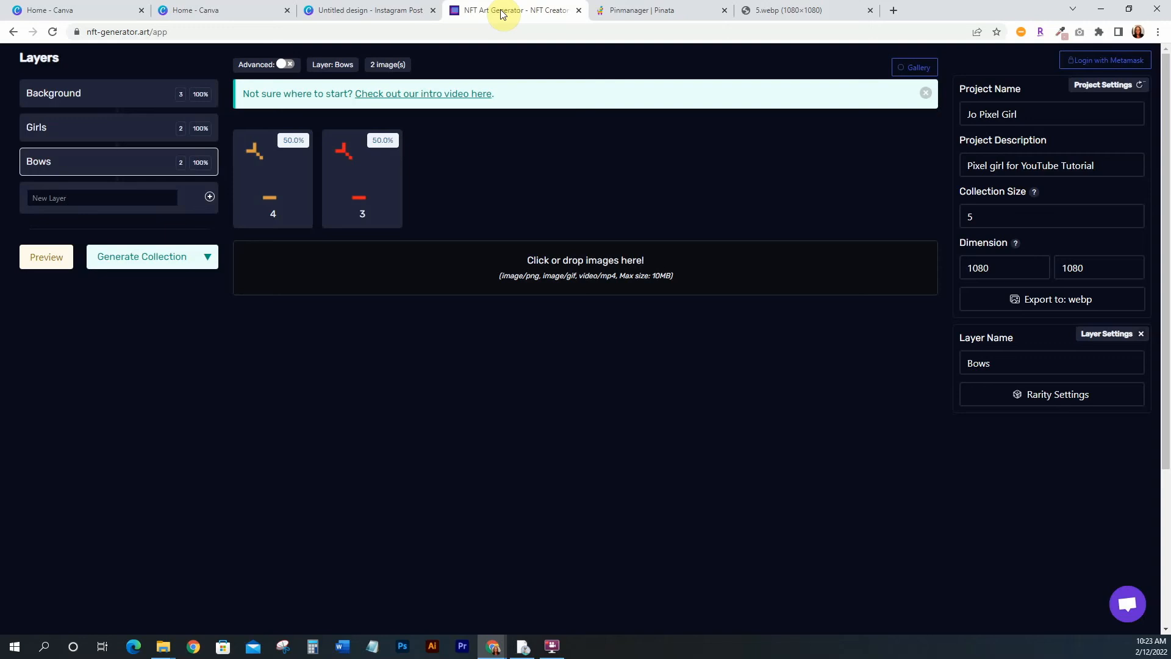
pyautogui.click(777, 10)
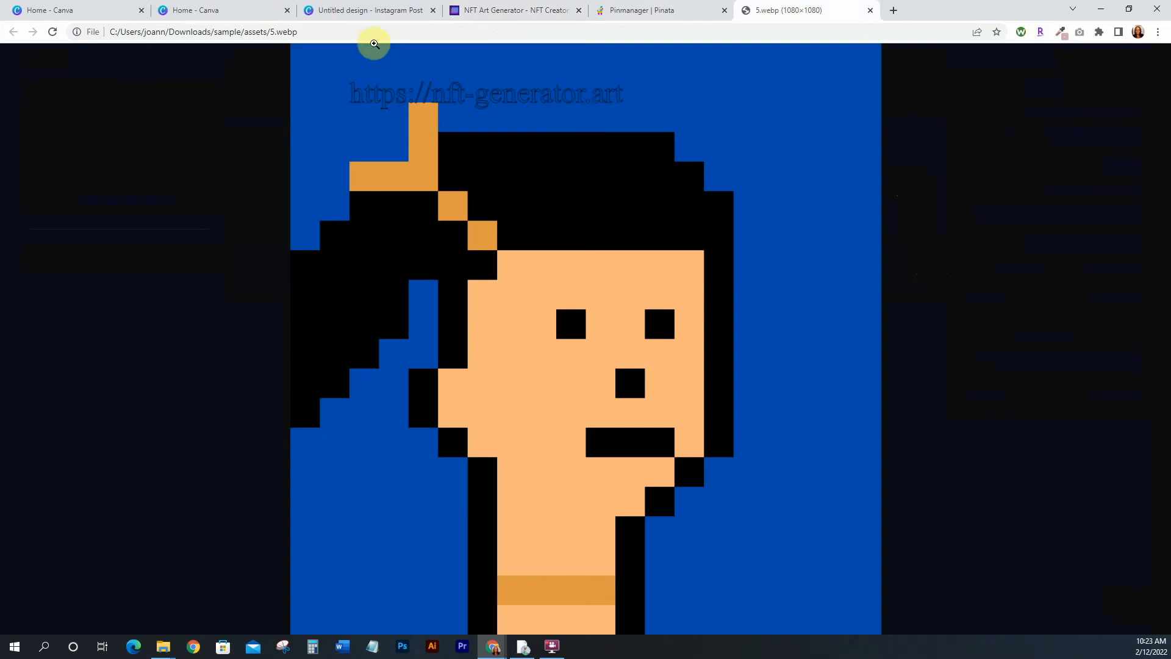
pyautogui.click(365, 10)
pyautogui.scroll(3, 767, 335)
pyautogui.scroll(10, 766, 335)
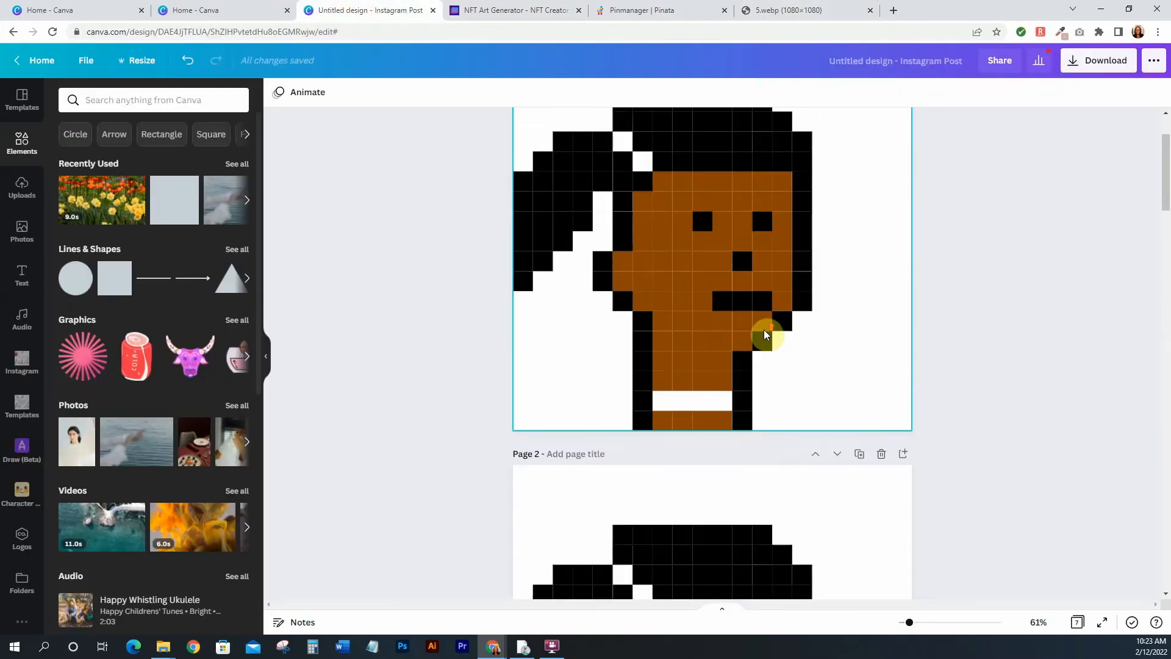
pyautogui.scroll(-20, 766, 334)
pyautogui.scroll(-8, 766, 335)
pyautogui.scroll(18, 766, 335)
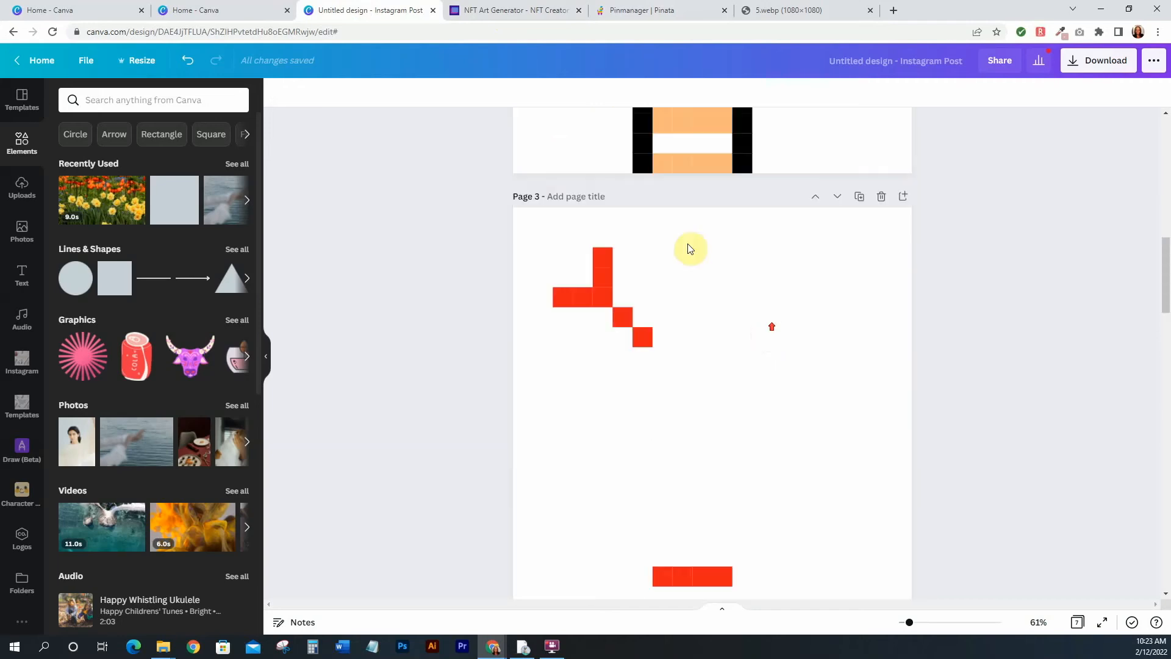
pyautogui.scroll(10, 687, 248)
pyautogui.click(767, 10)
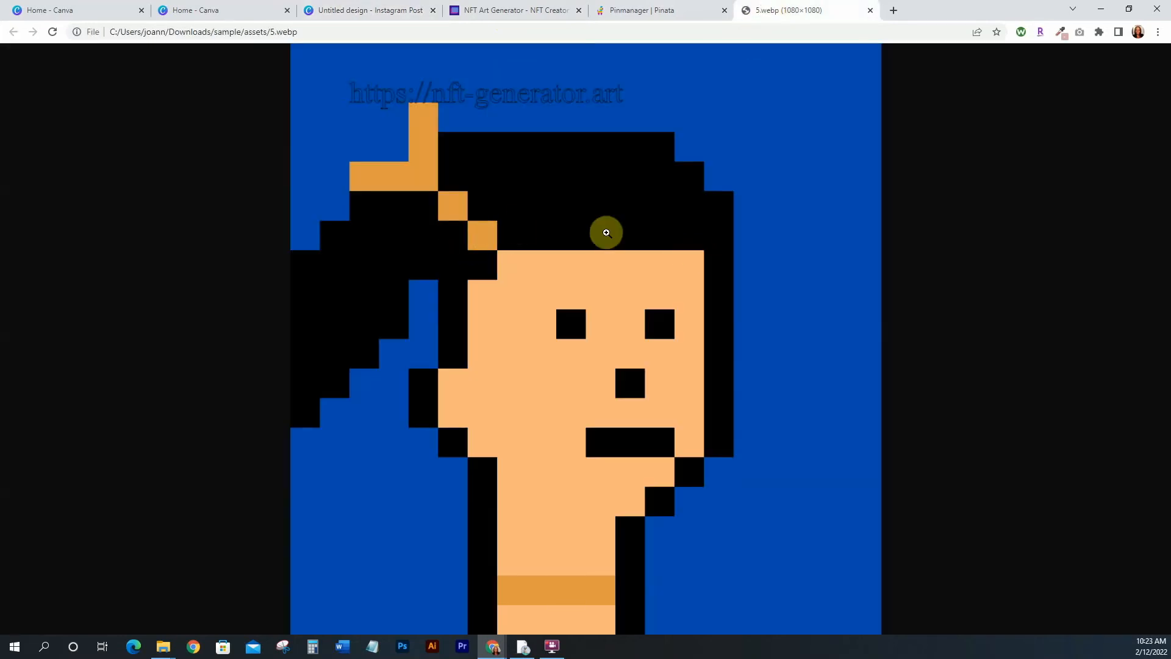
# Open 1.webp and 3.webp from the assets folder in the browser
pyautogui.click(158, 647)
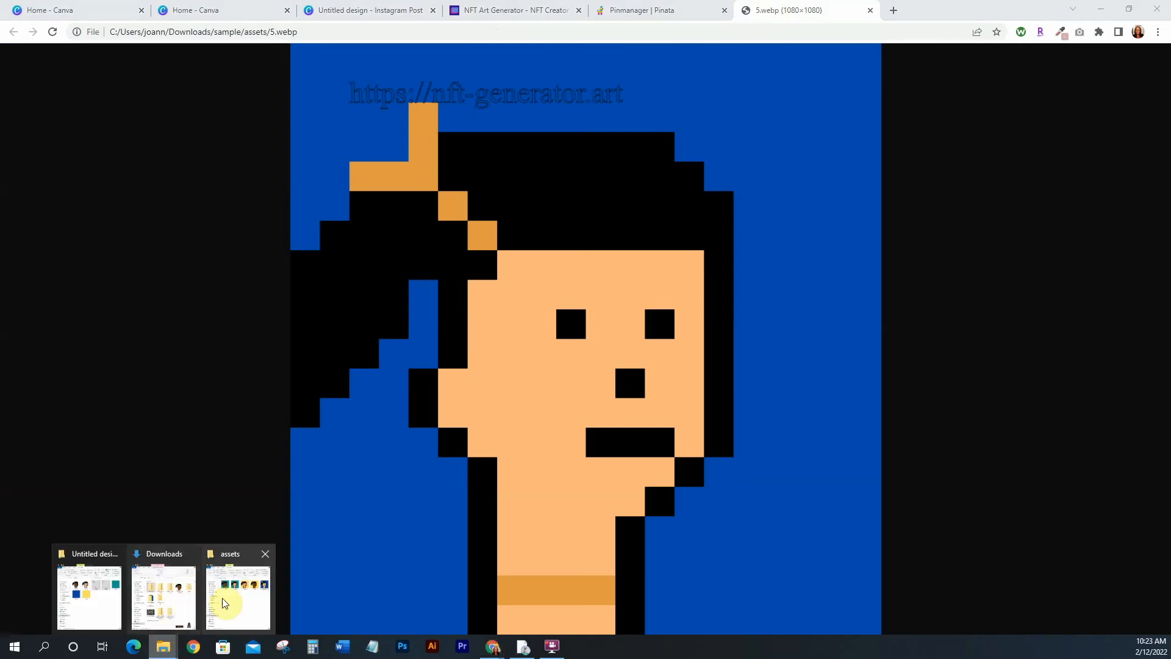
pyautogui.click(230, 601)
pyautogui.click(589, 326)
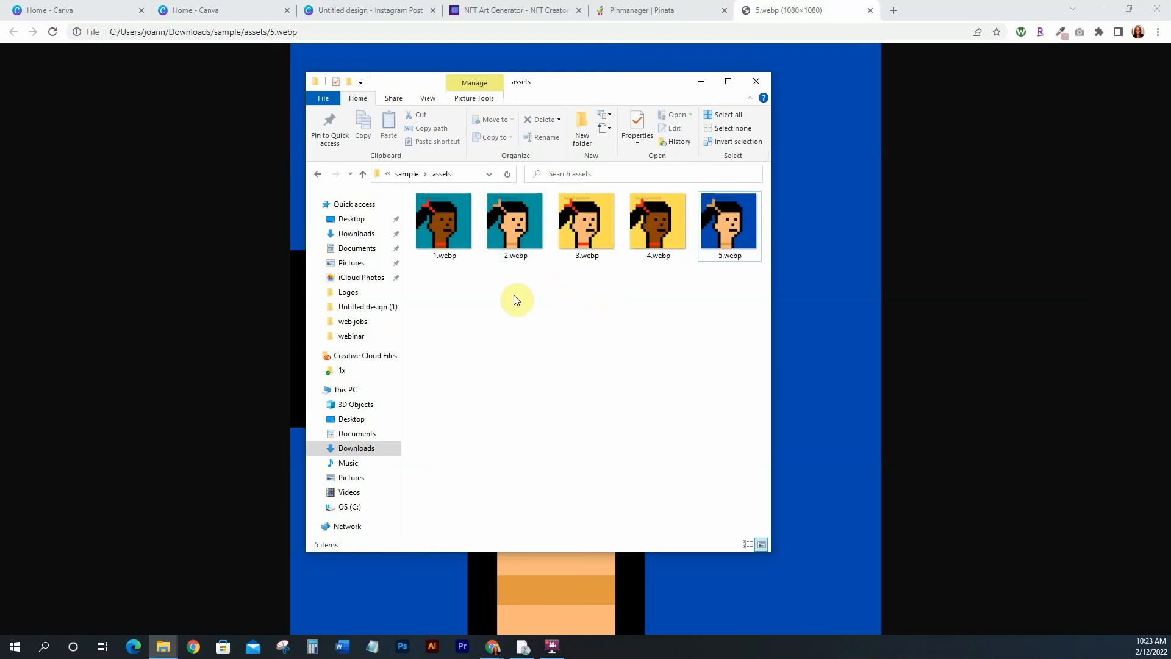
pyautogui.doubleClick(440, 218)
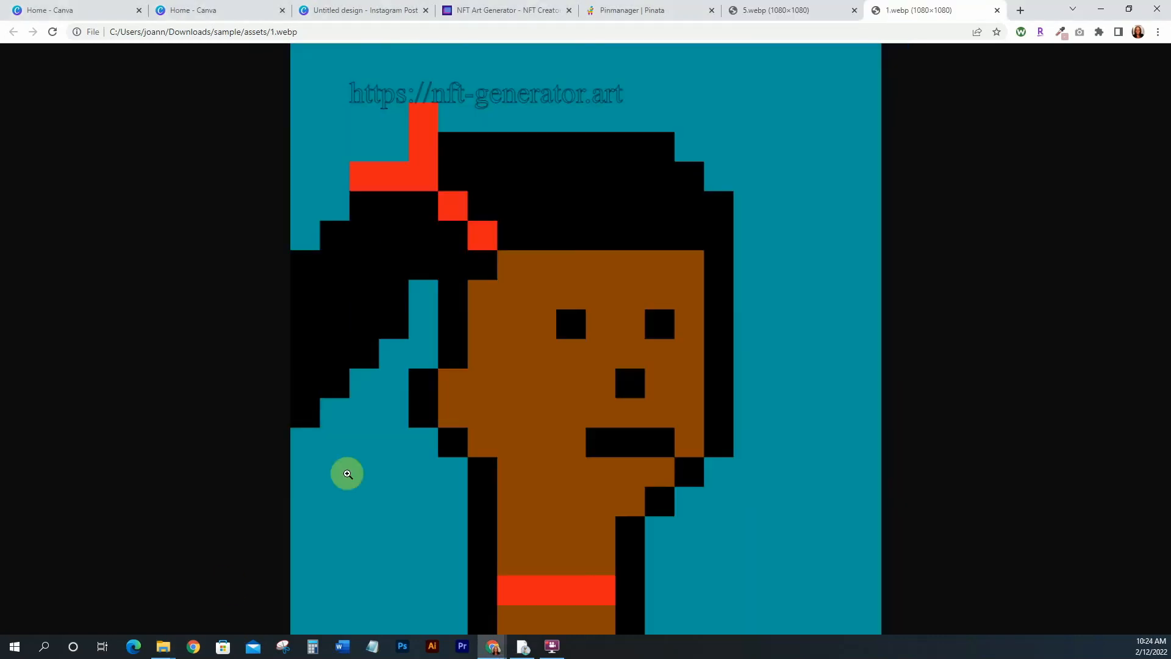
pyautogui.moveTo(163, 647)
pyautogui.click(233, 605)
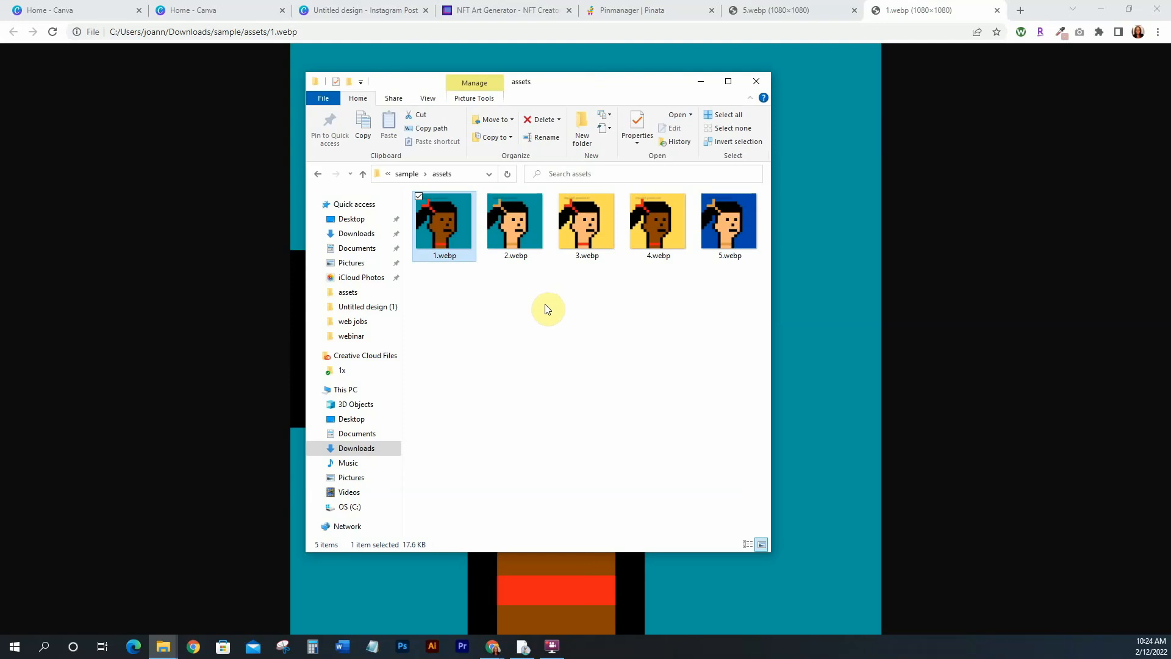
pyautogui.doubleClick(595, 231)
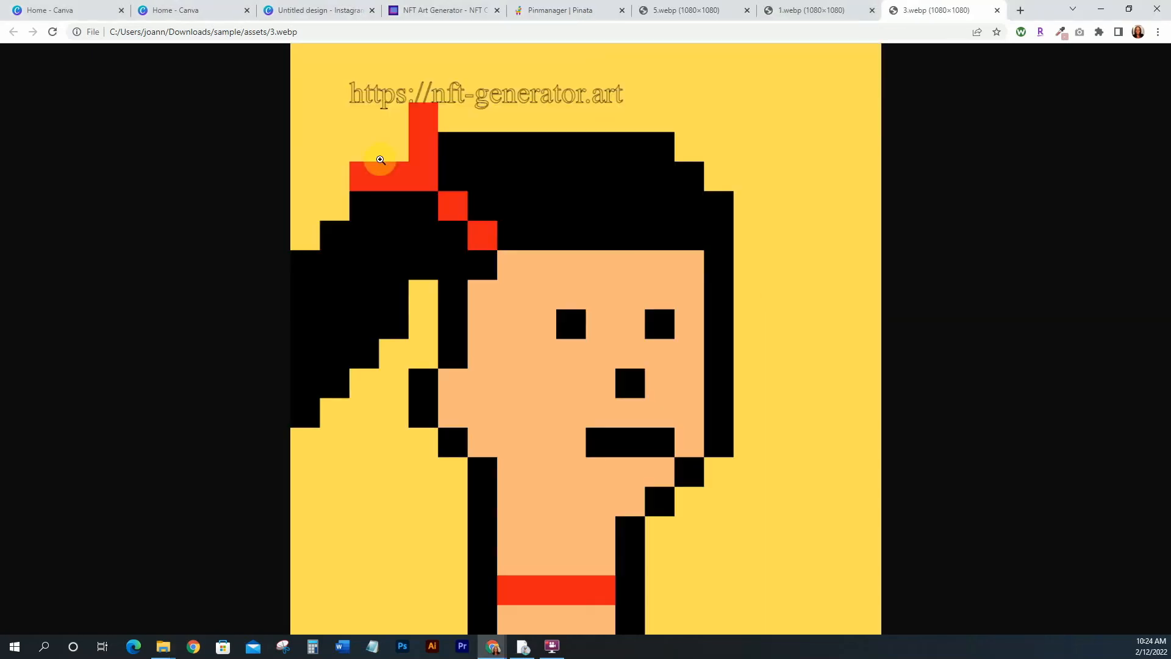
# Switch between the opened images, the Canva design and the generator to compare the results
pyautogui.click(821, 8)
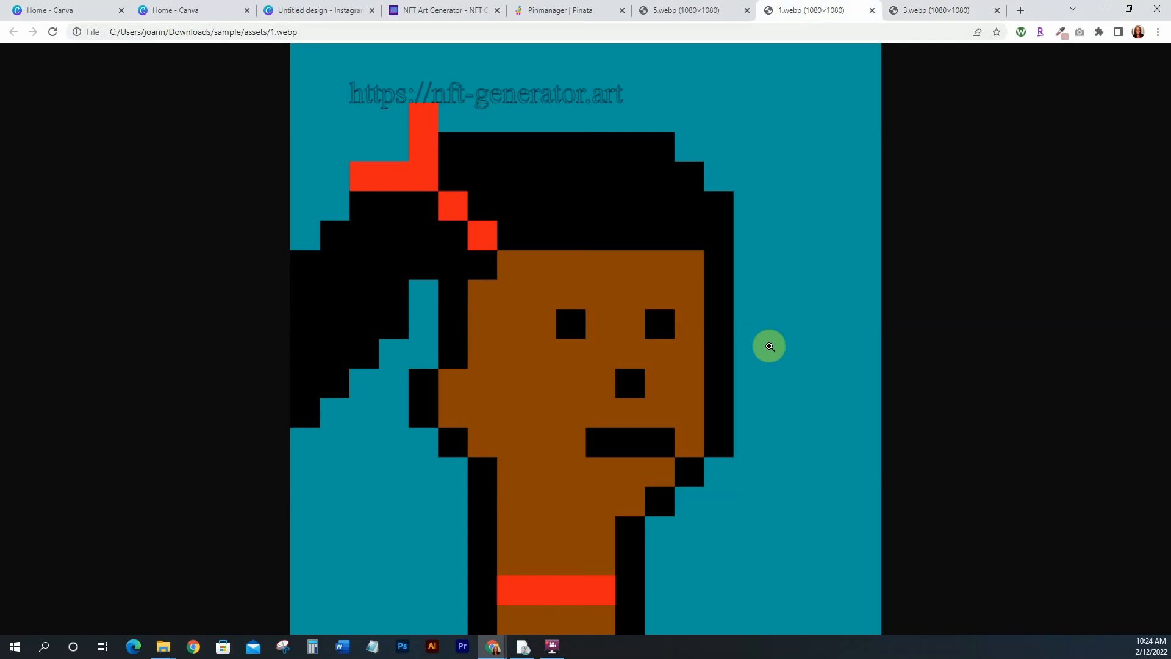
pyautogui.click(913, 9)
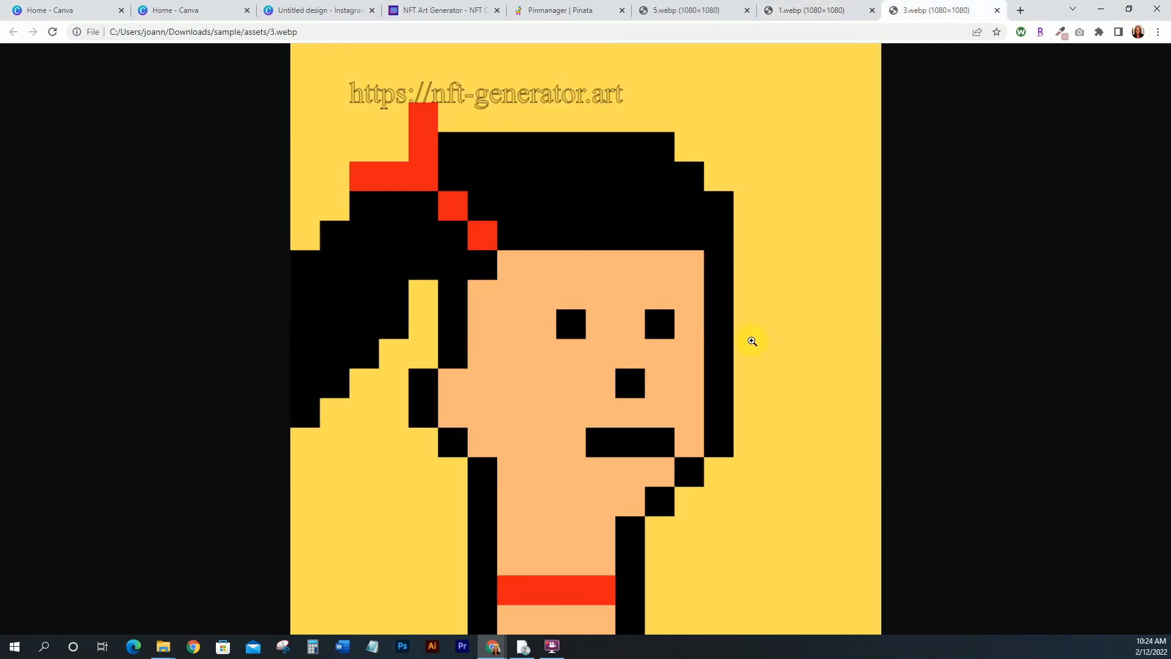
pyautogui.click(299, 9)
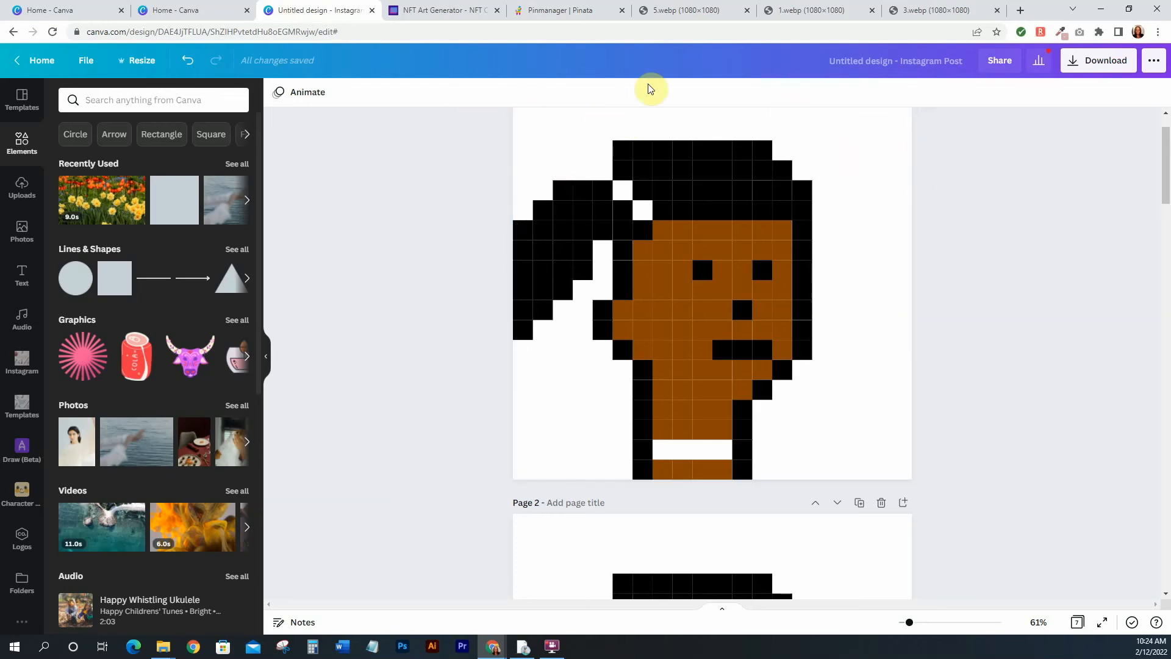
pyautogui.click(784, 8)
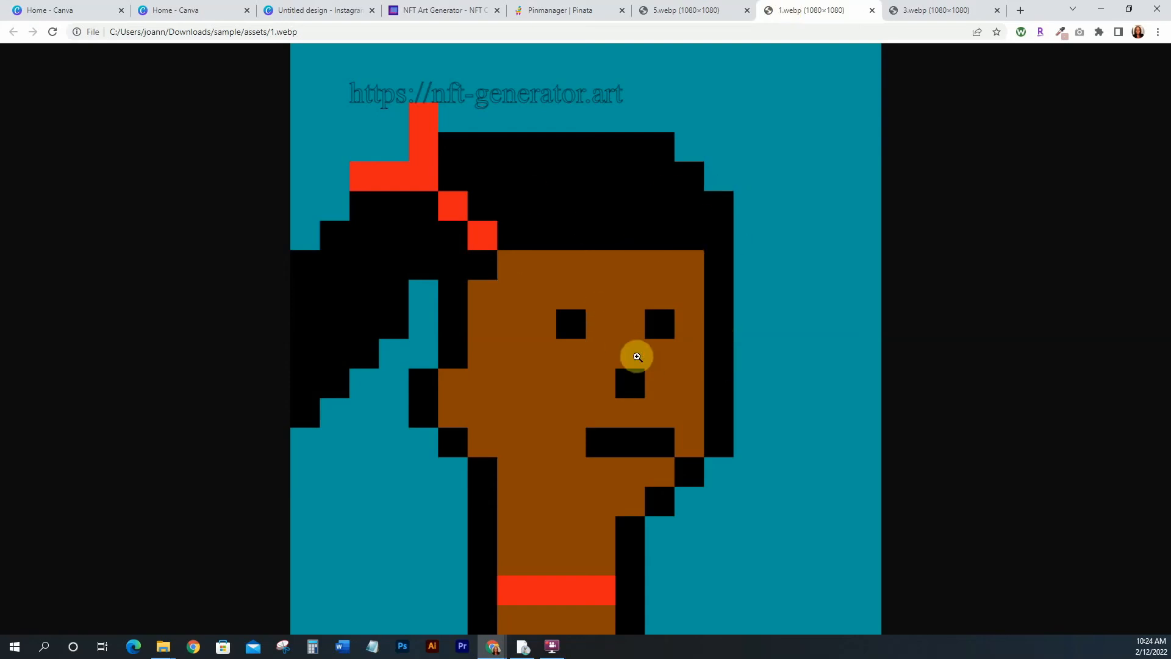
pyautogui.click(928, 10)
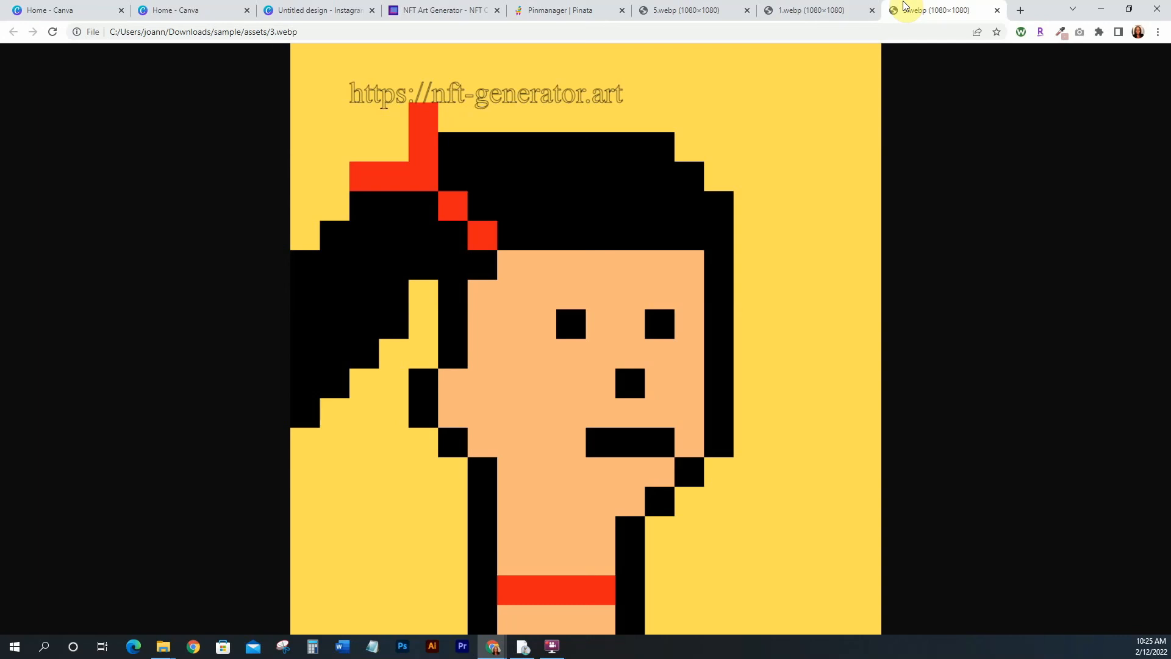
pyautogui.click(290, 9)
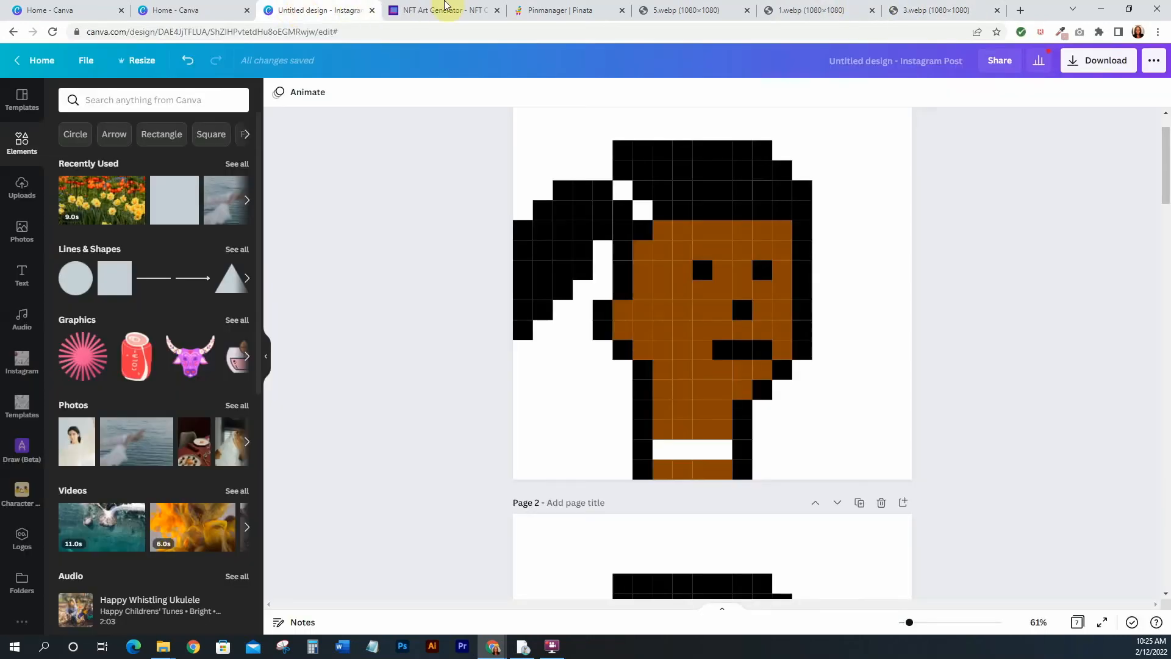
pyautogui.click(445, 7)
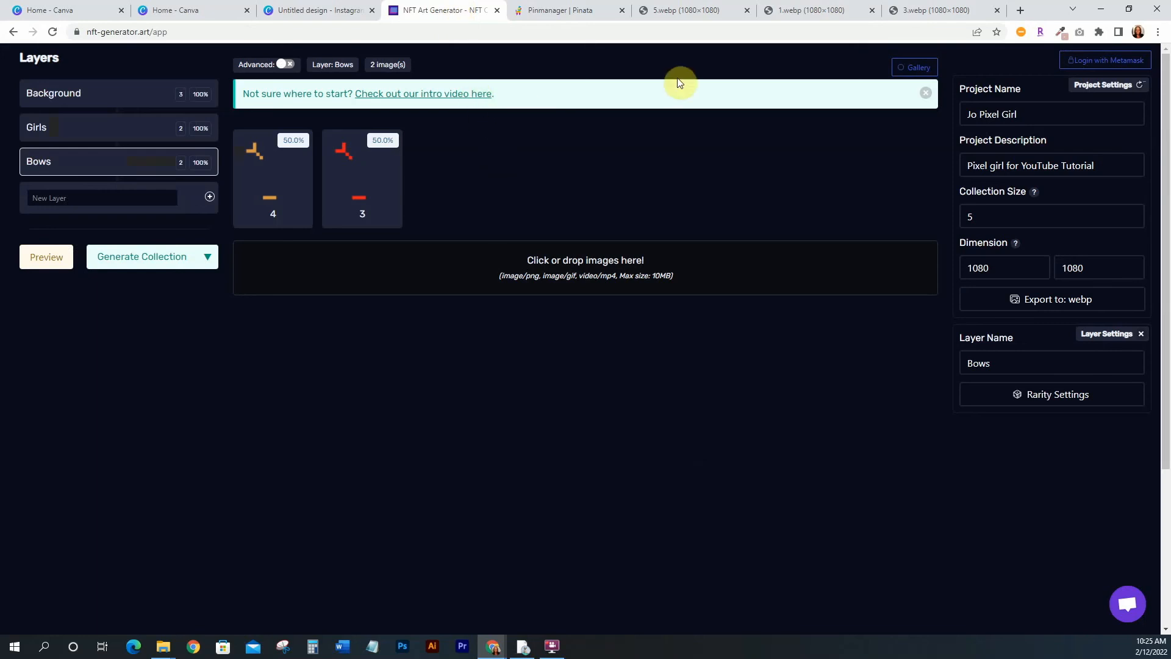
pyautogui.click(934, 9)
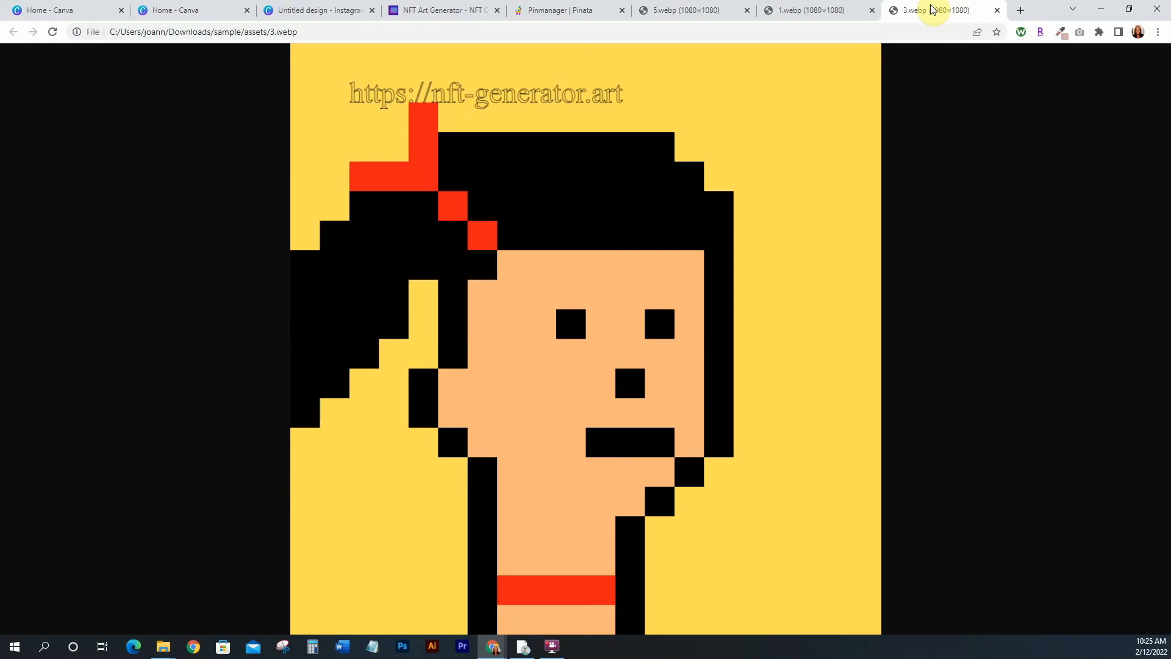
# Return to the extracted assets folder to review the generated images
pyautogui.click(163, 645)
pyautogui.click(246, 600)
pyautogui.click(166, 649)
pyautogui.click(244, 594)
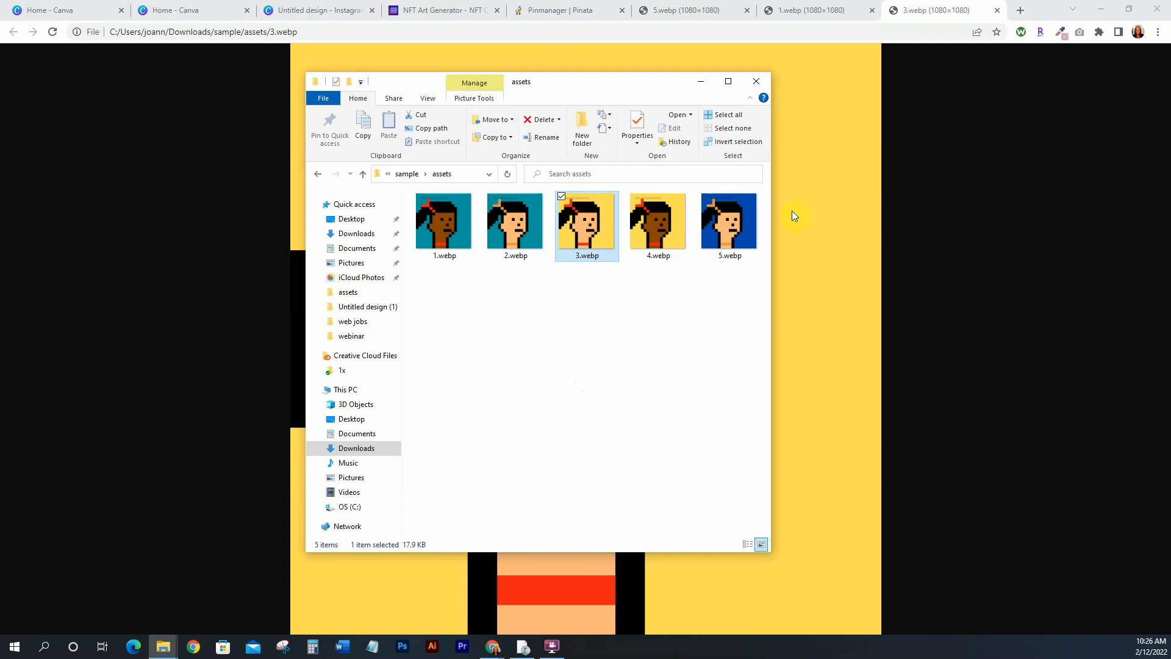
pyautogui.click(836, 176)
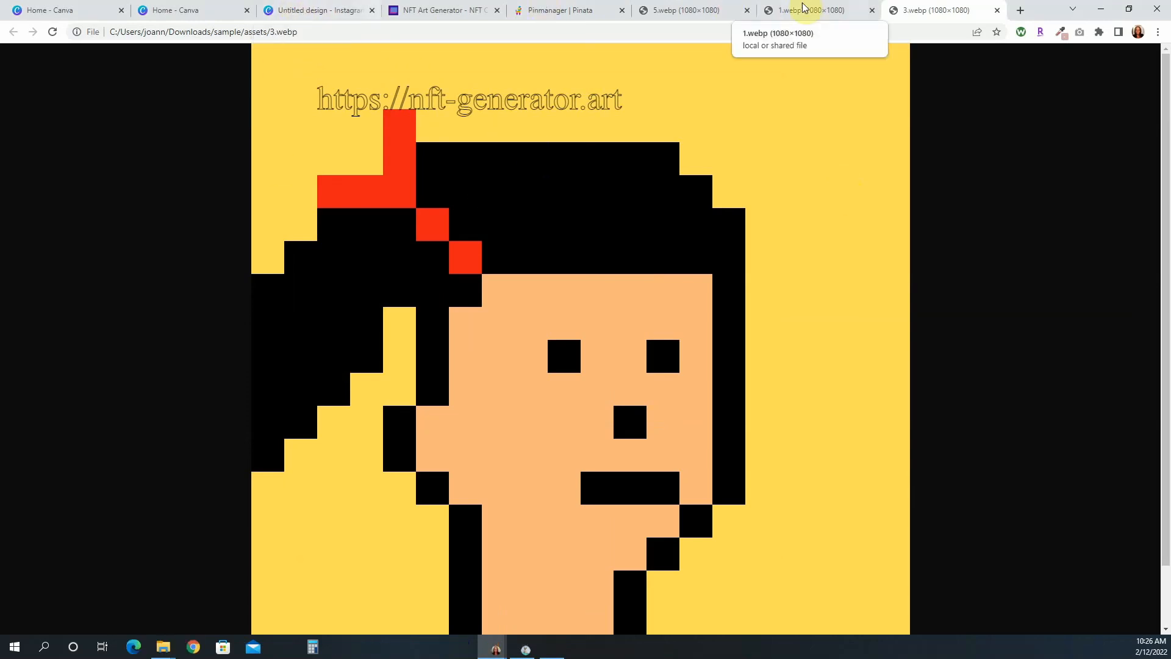
pyautogui.click(163, 646)
pyautogui.click(252, 599)
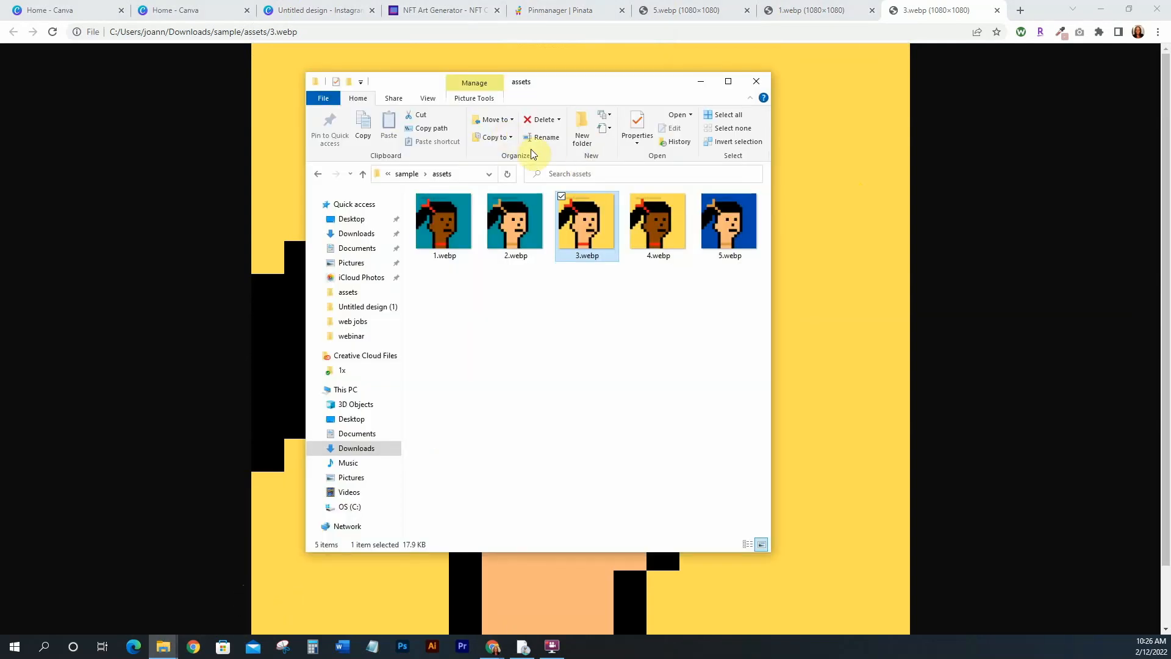